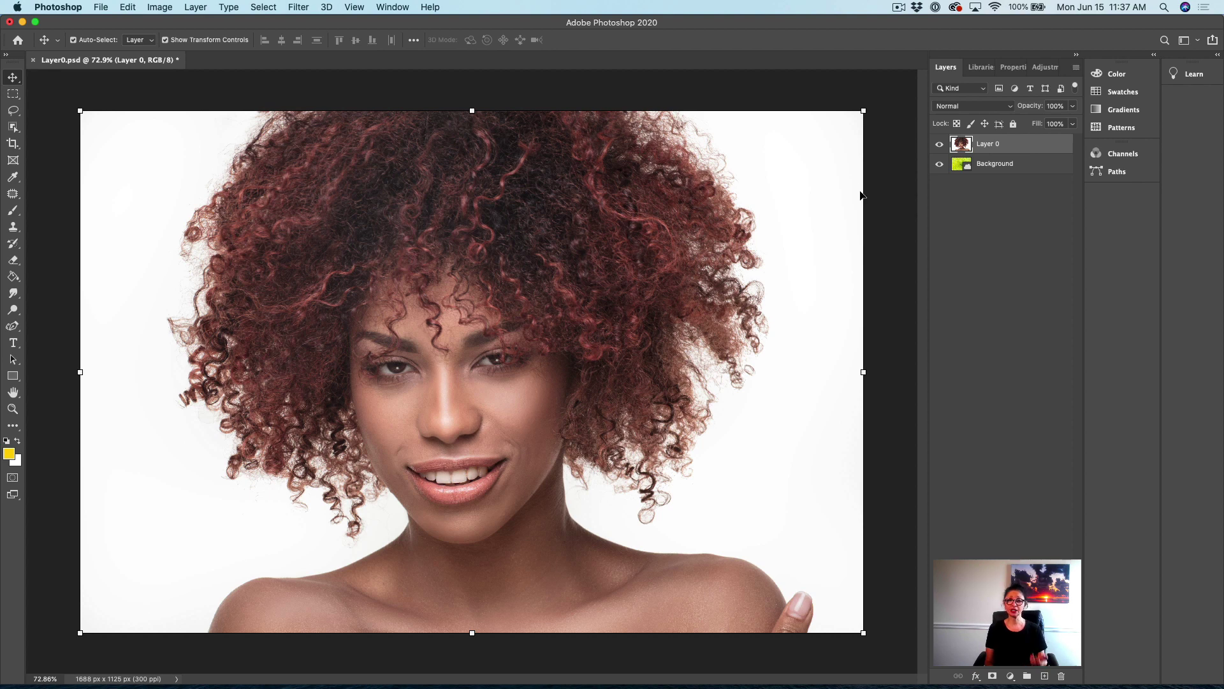
# - Check the flower background beneath Layer 0, and select the woman on Layer 0 using Select Subject
pyautogui.click(940, 144)
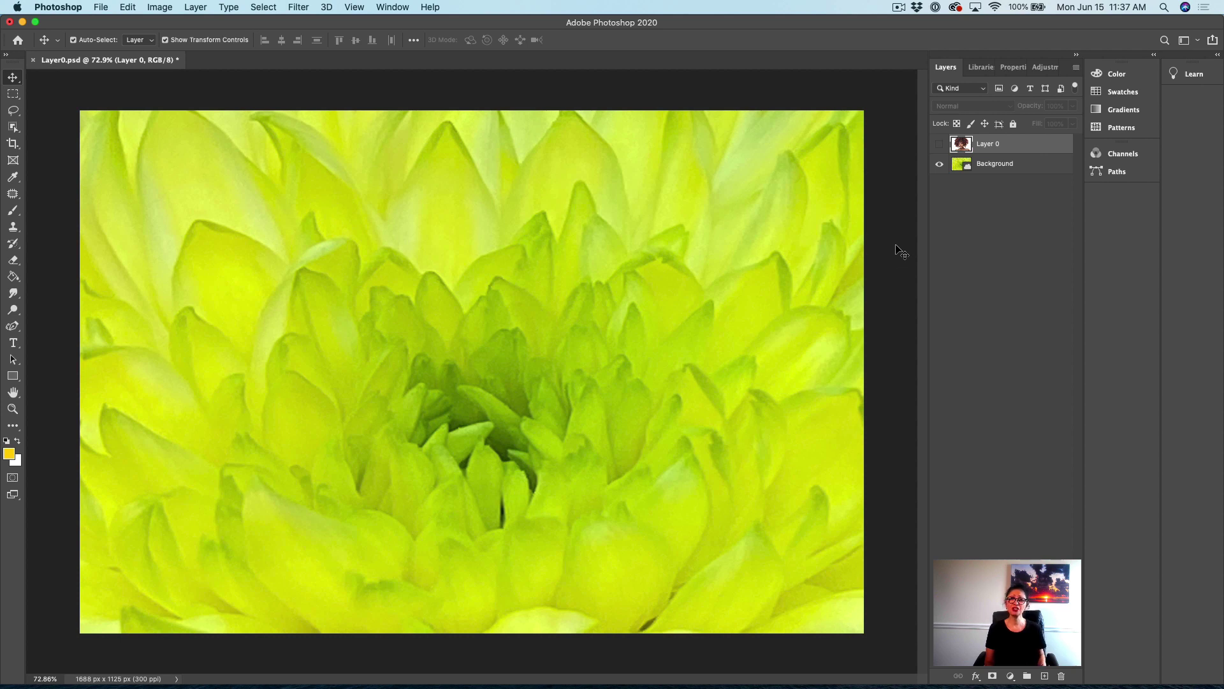
pyautogui.click(939, 144)
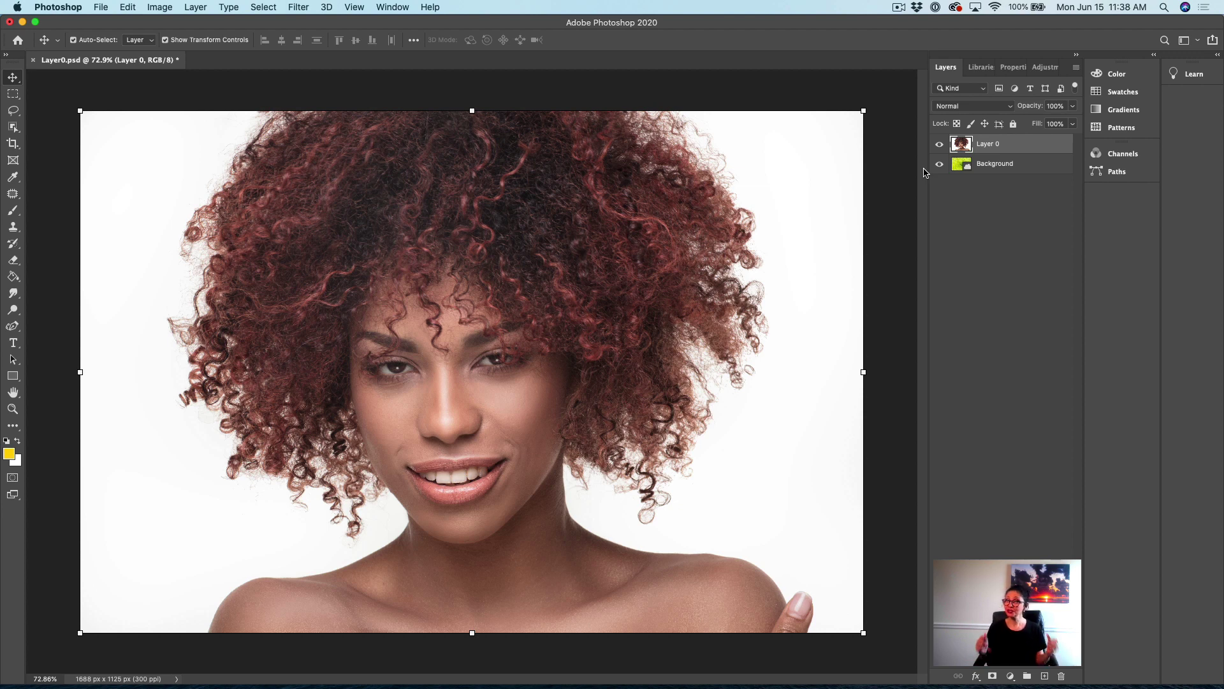
pyautogui.click(13, 128)
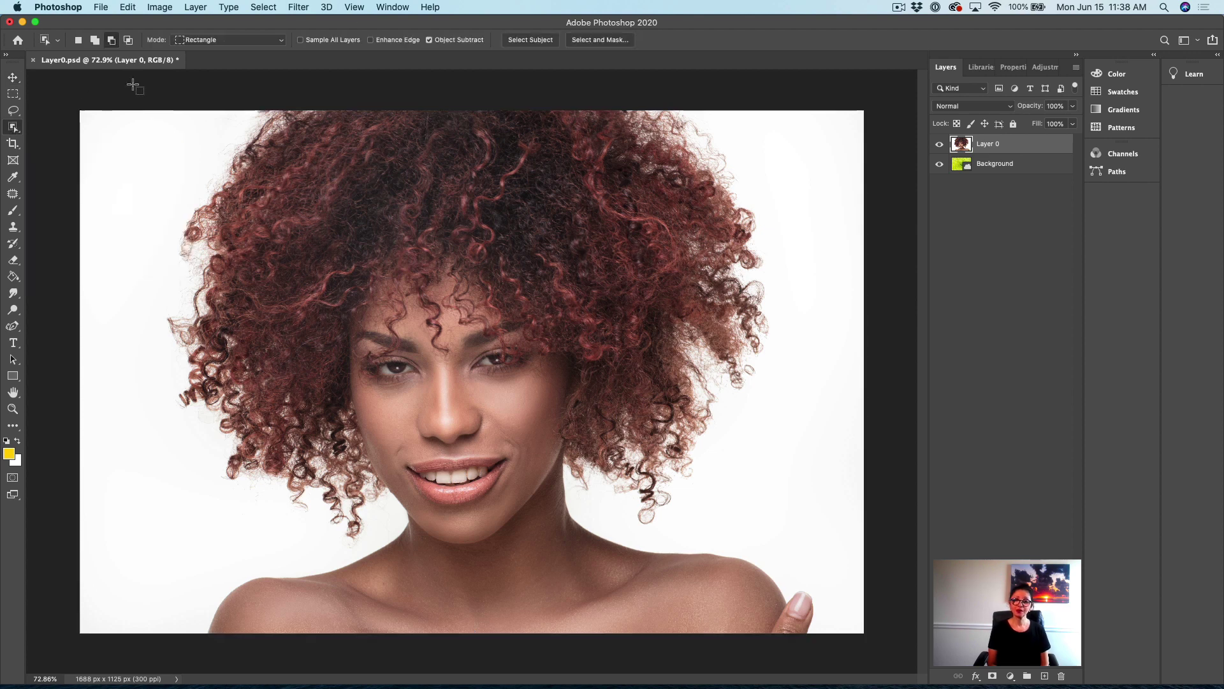
pyautogui.click(531, 40)
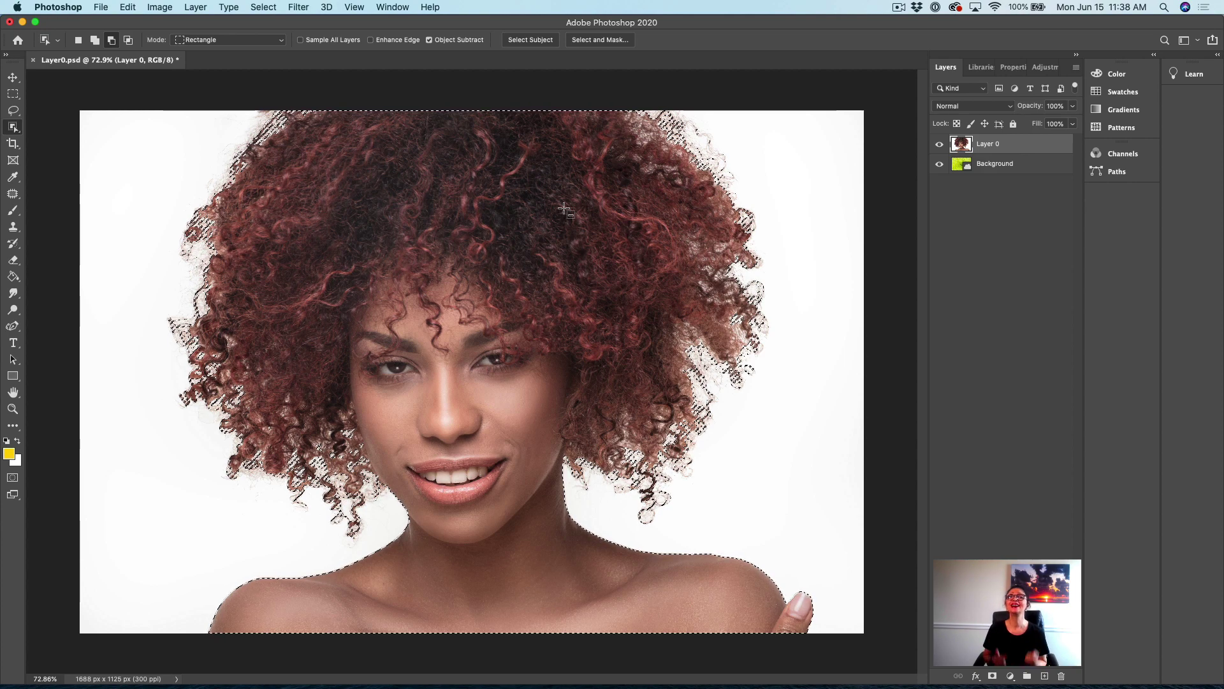
# - Open the selection in Select and Mask and preview it in Black & White before returning to Onion Skin view
pyautogui.click(607, 45)
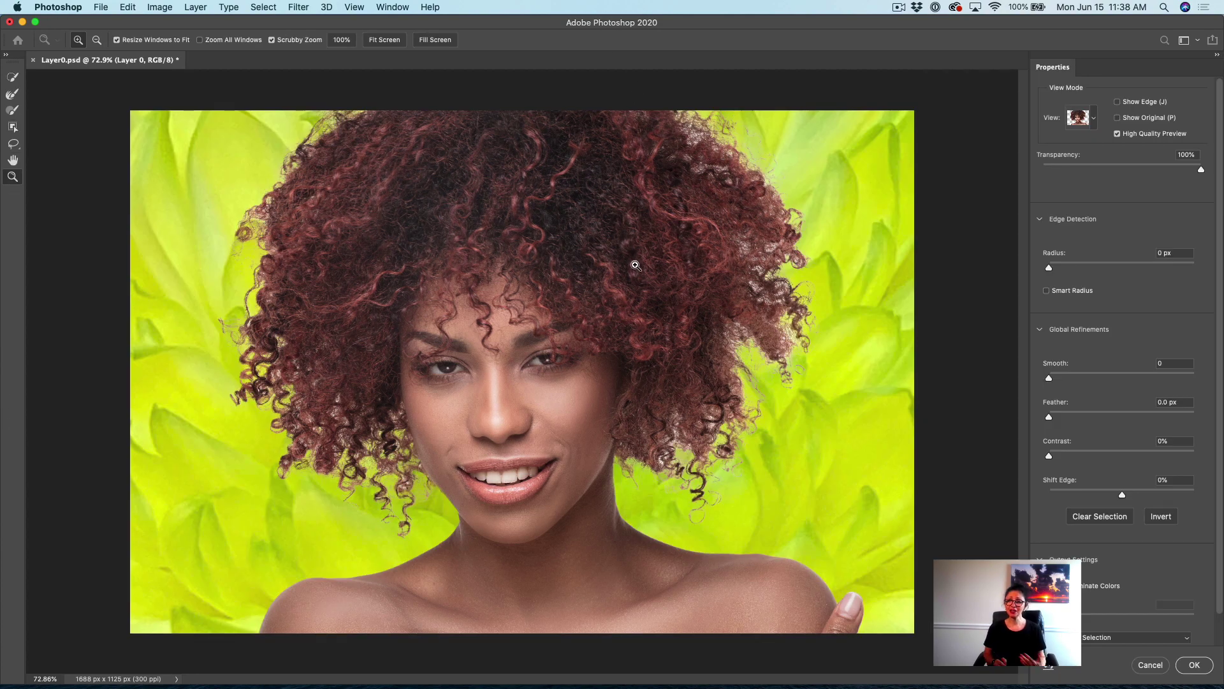
pyautogui.click(1095, 119)
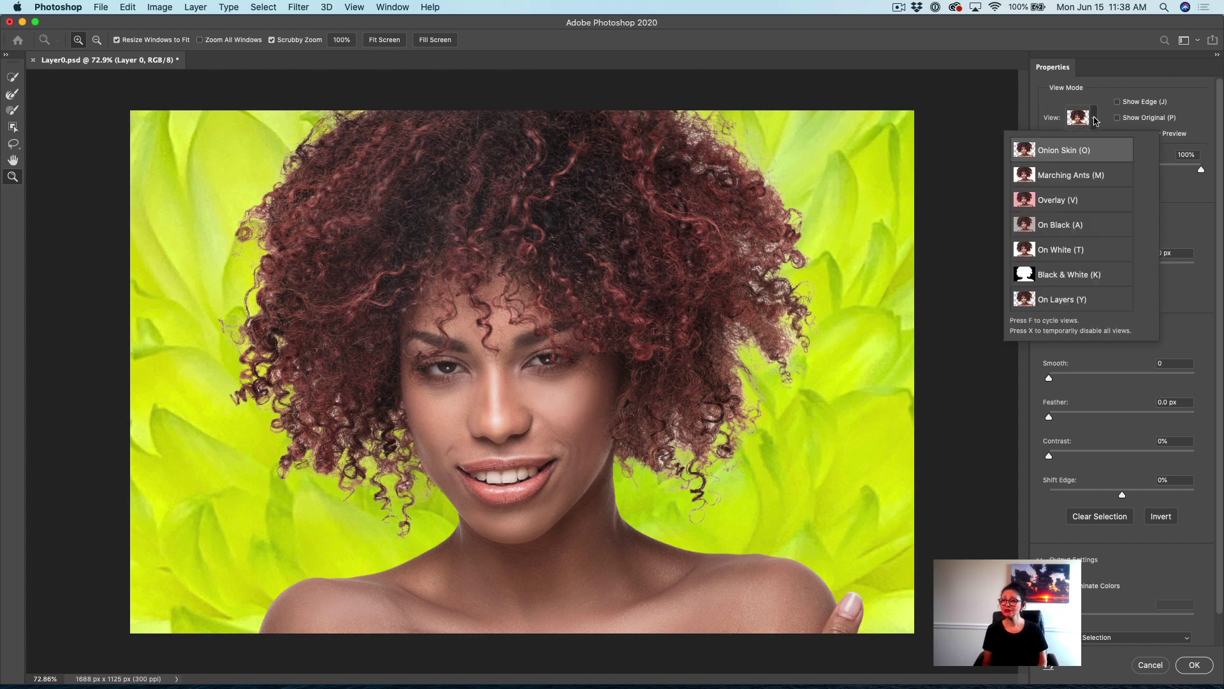
pyautogui.click(1091, 278)
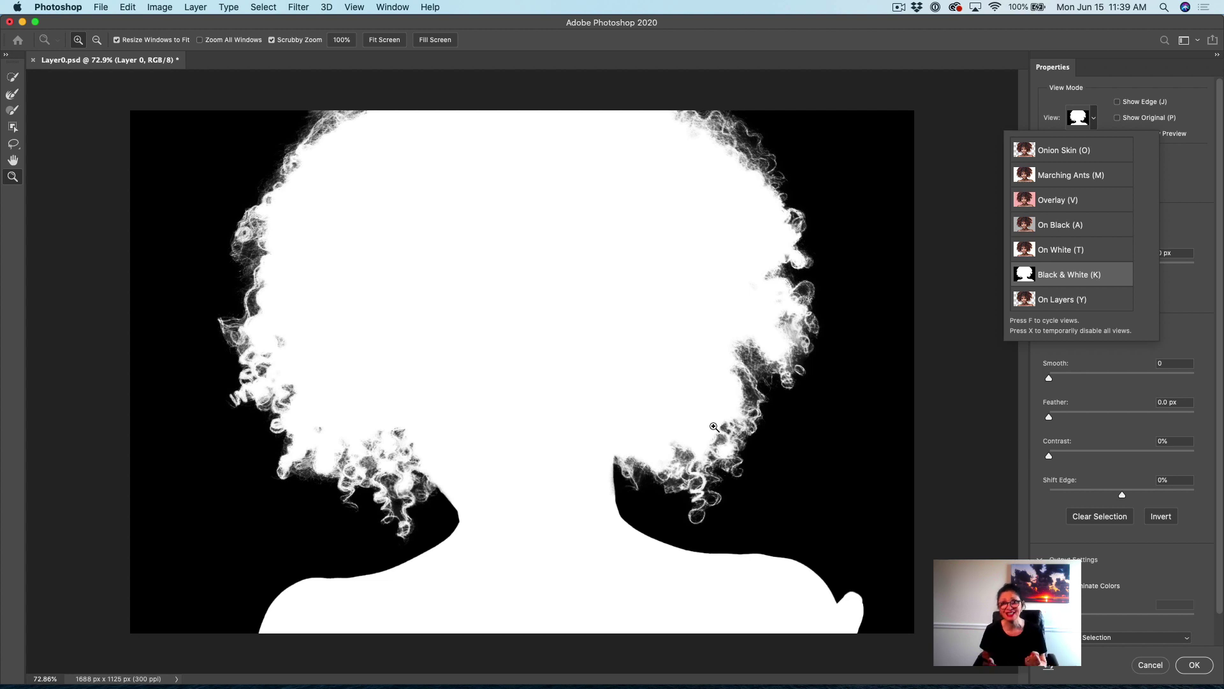
pyautogui.click(1062, 153)
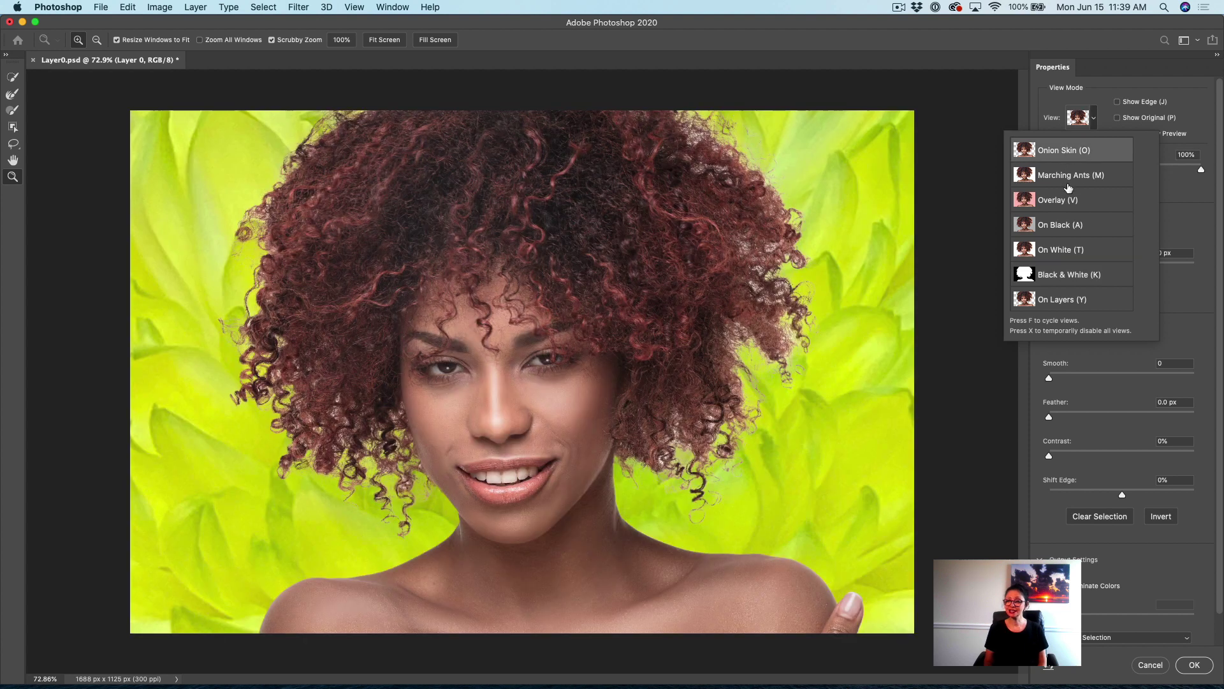
# - Refine the curly hair's outer edges on both sides of the head with the Refine Edge Brush at size 90
pyautogui.click(12, 94)
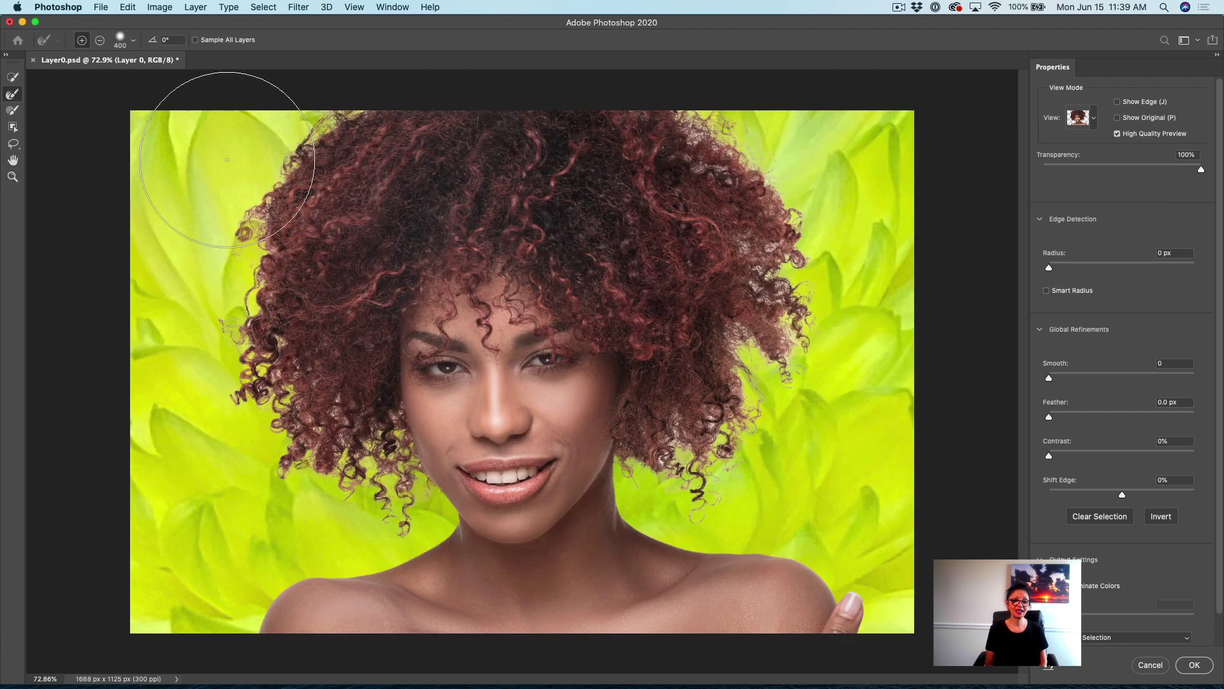
pyautogui.press('[')
pyautogui.press('[')
pyautogui.press('[')
pyautogui.press('[')
pyautogui.press('[')
pyautogui.press('[')
pyautogui.press('[')
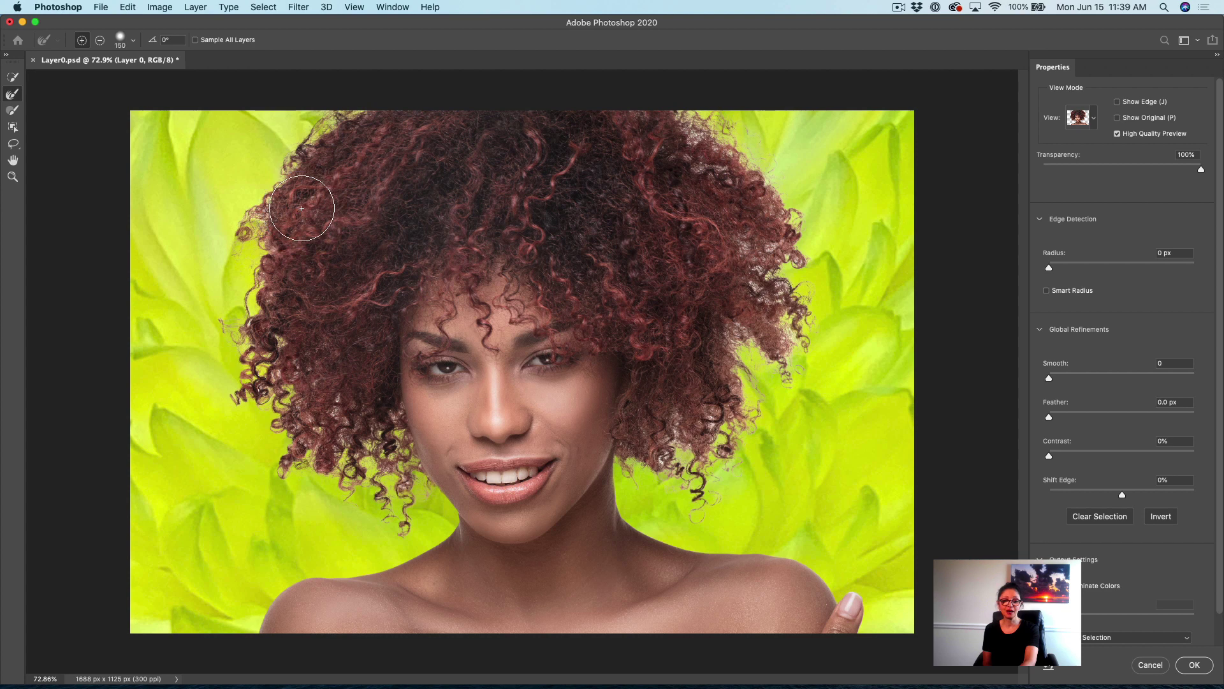
pyautogui.press('[')
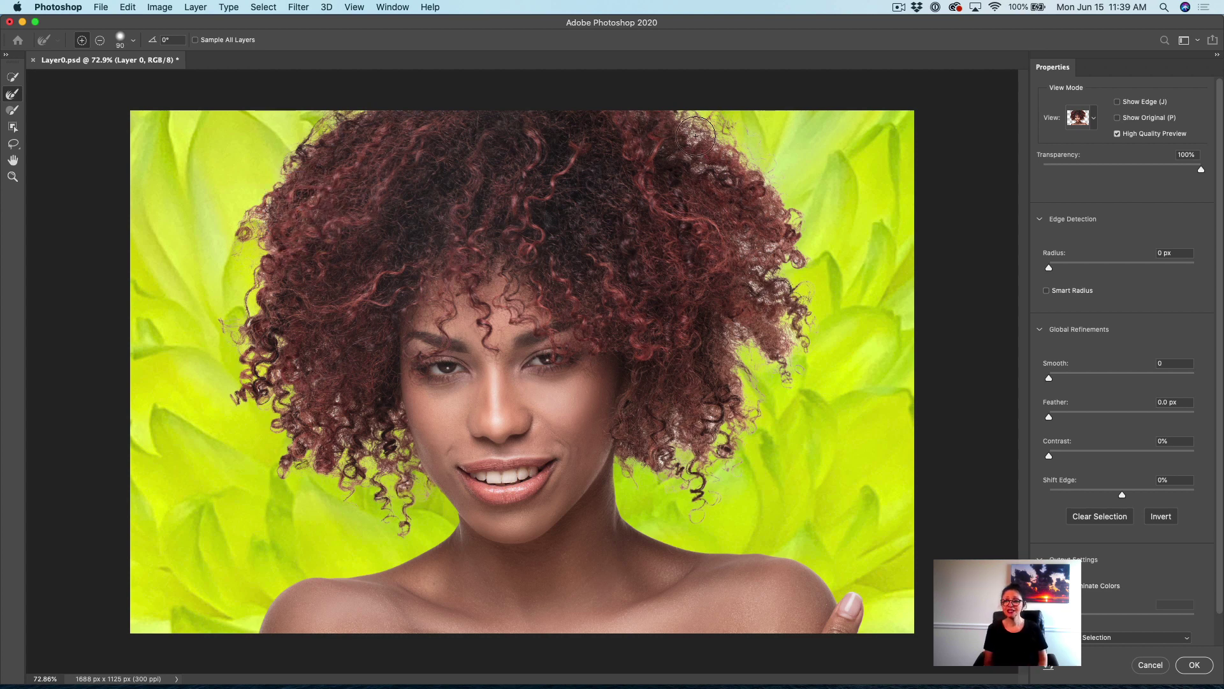
pyautogui.moveTo(700, 135)
pyautogui.mouseDown()
pyautogui.moveTo(734, 187)
pyautogui.moveTo(772, 203)
pyautogui.moveTo(786, 269)
pyautogui.moveTo(750, 247)
pyautogui.moveTo(786, 360)
pyautogui.moveTo(759, 380)
pyautogui.moveTo(738, 375)
pyautogui.moveTo(730, 344)
pyautogui.moveTo(735, 428)
pyautogui.moveTo(673, 436)
pyautogui.moveTo(713, 442)
pyautogui.mouseUp()
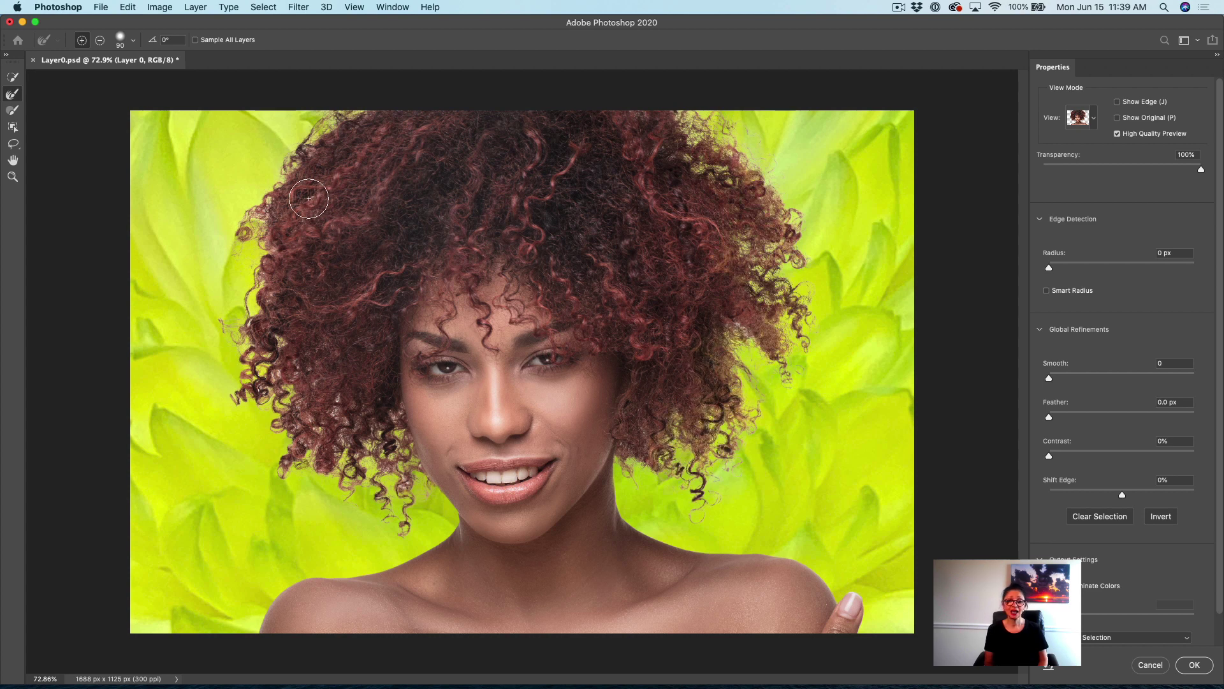
pyautogui.moveTo(319, 136)
pyautogui.mouseDown()
pyautogui.moveTo(279, 187)
pyautogui.moveTo(262, 243)
pyautogui.moveTo(272, 388)
pyautogui.moveTo(345, 453)
pyautogui.moveTo(358, 438)
pyautogui.moveTo(399, 509)
pyautogui.moveTo(321, 403)
pyautogui.mouseUp()
pyautogui.moveTo(622, 195)
pyautogui.mouseDown()
pyautogui.moveTo(656, 178)
pyautogui.moveTo(719, 300)
pyautogui.moveTo(735, 451)
pyautogui.mouseUp()
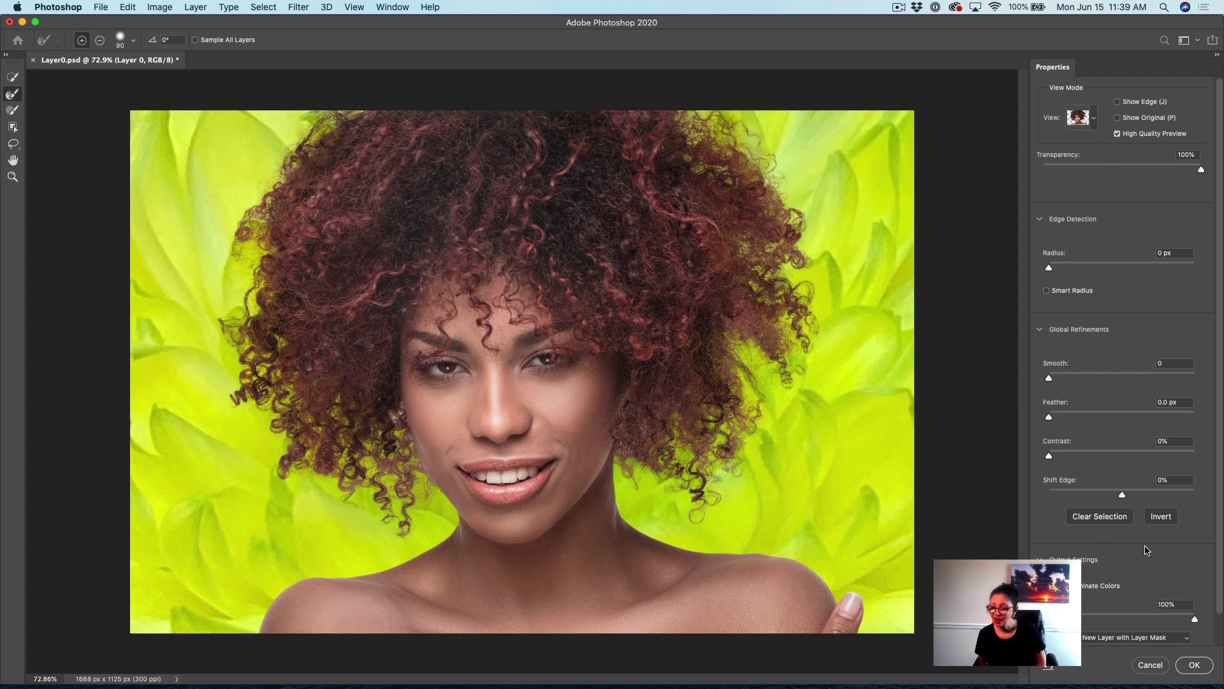
# - Output the refined selection as a new layer with layer mask, with Decontaminate Colors on at 100%
pyautogui.scroll(-2, 1220, 427)
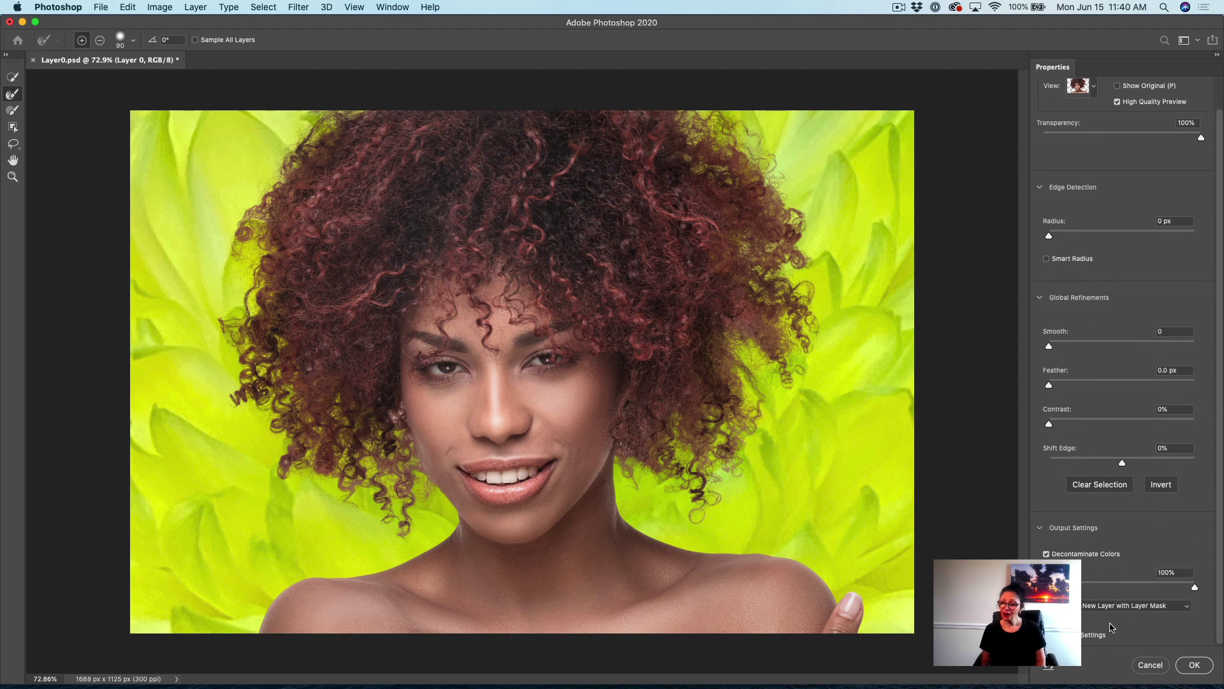
pyautogui.click(1194, 665)
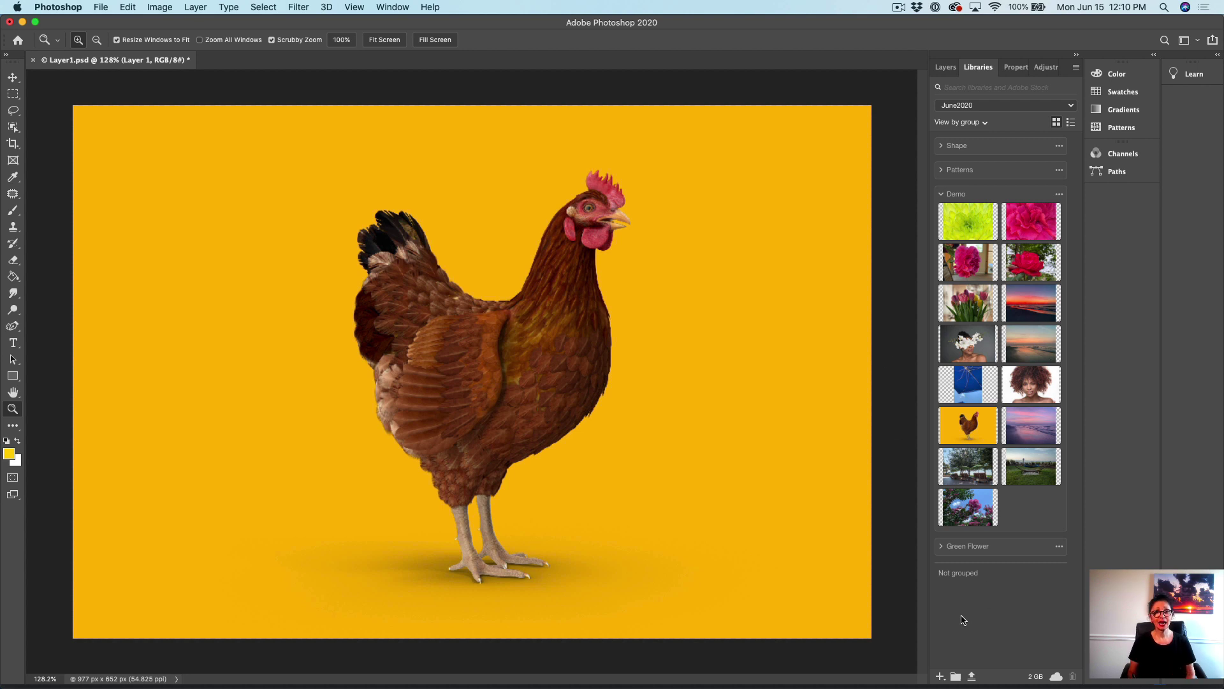
# - Start Create From Image on the hen picture for the June2020 library and switch to shape creation
pyautogui.click(940, 676)
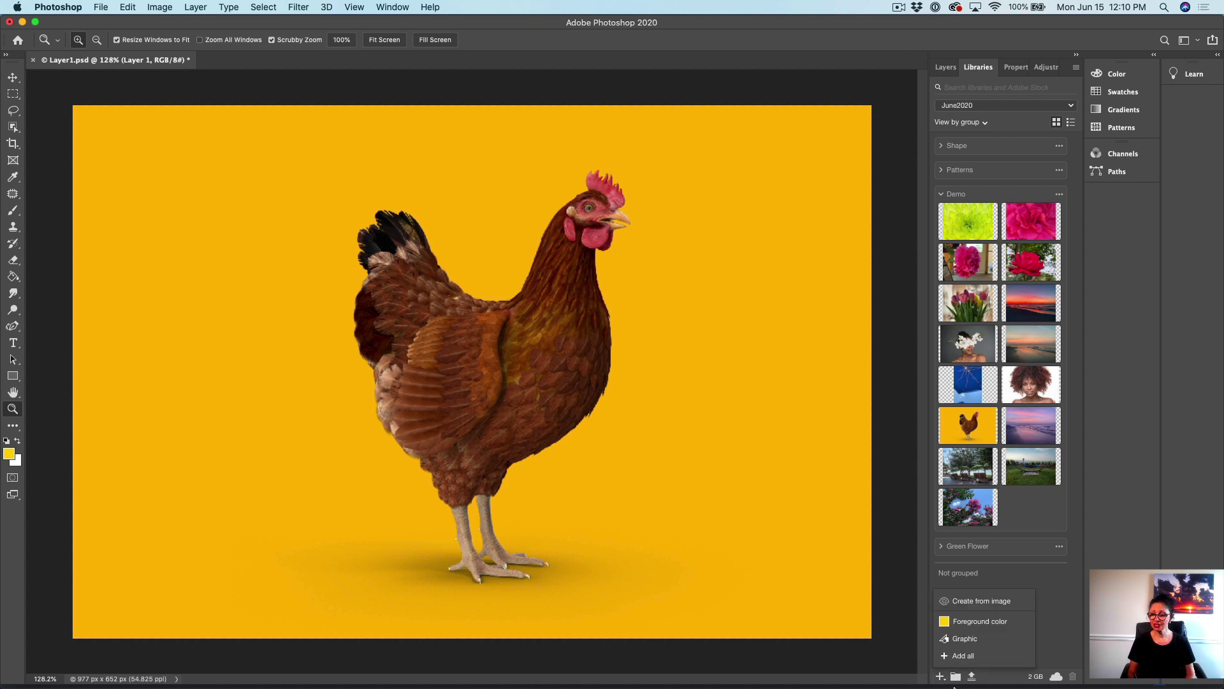
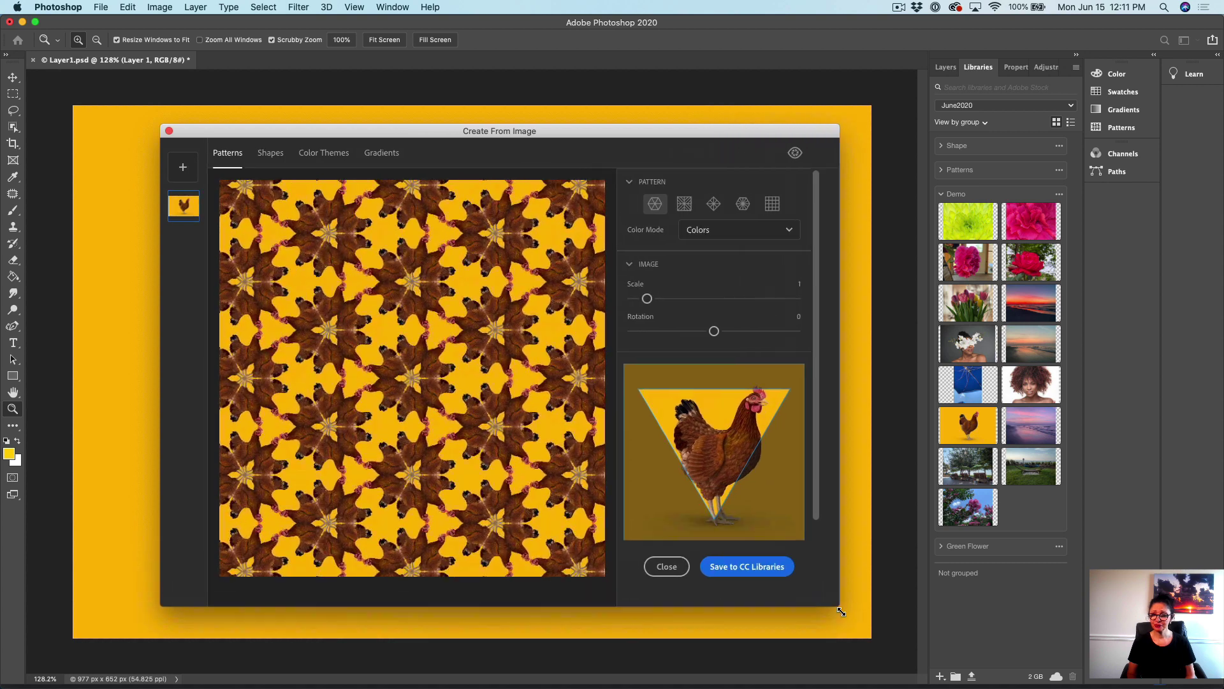
pyautogui.moveTo(703, 125); pyautogui.dragTo(687, 117)
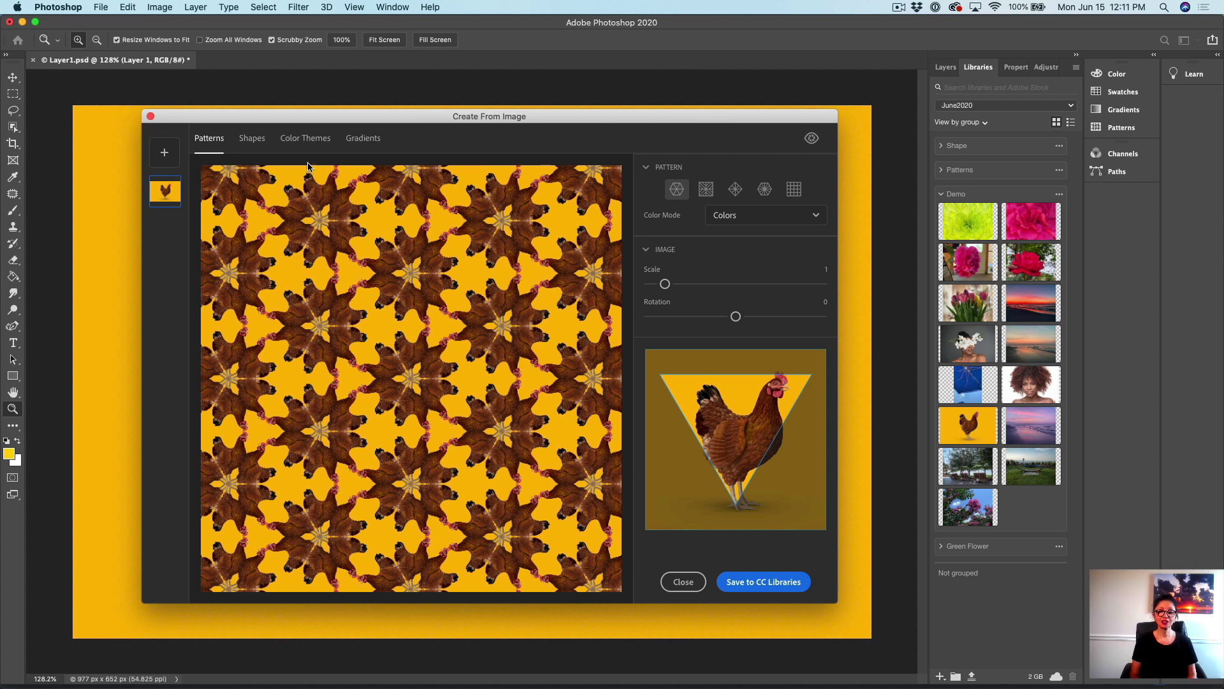
pyautogui.click(255, 140)
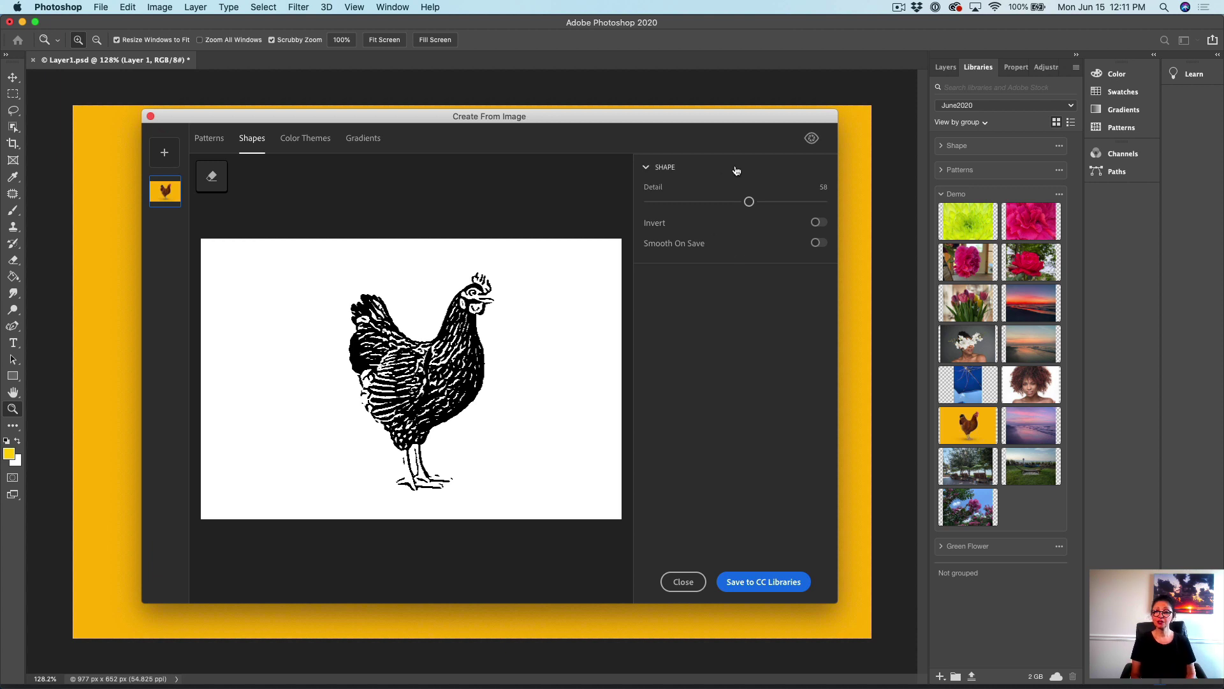
# - Try the hen shape's Detail at 1, 100 and 22
pyautogui.moveTo(749, 201); pyautogui.dragTo(635, 205)
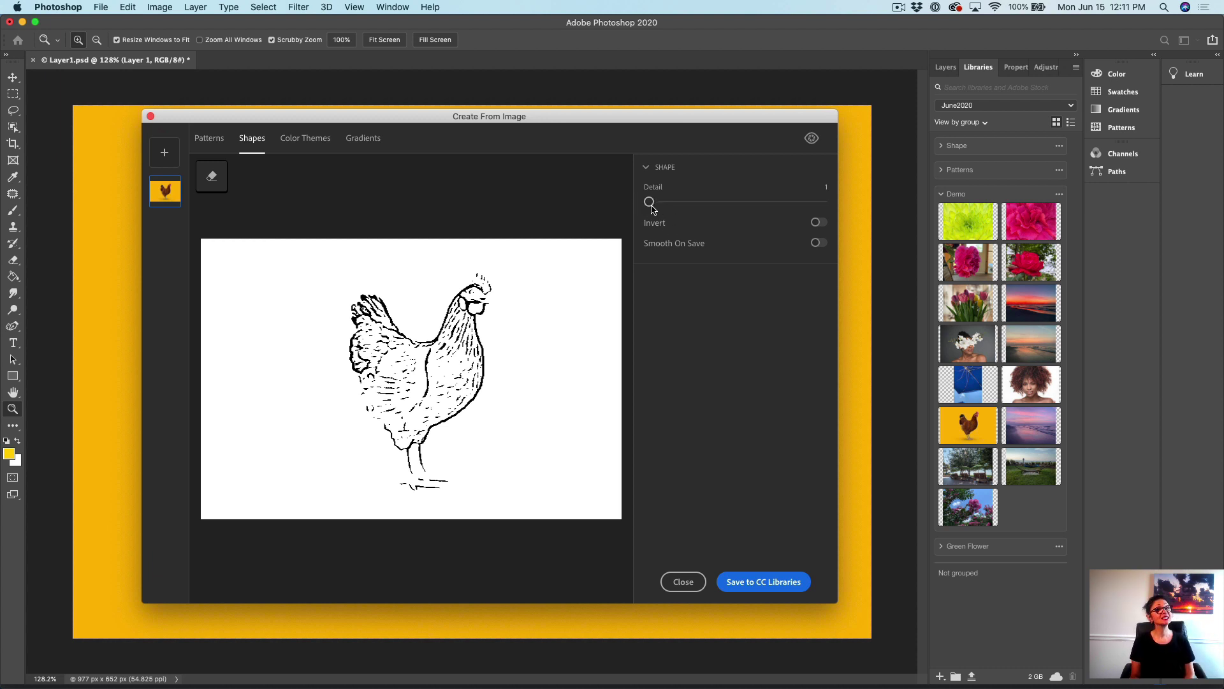
pyautogui.moveTo(649, 204); pyautogui.dragTo(832, 204)
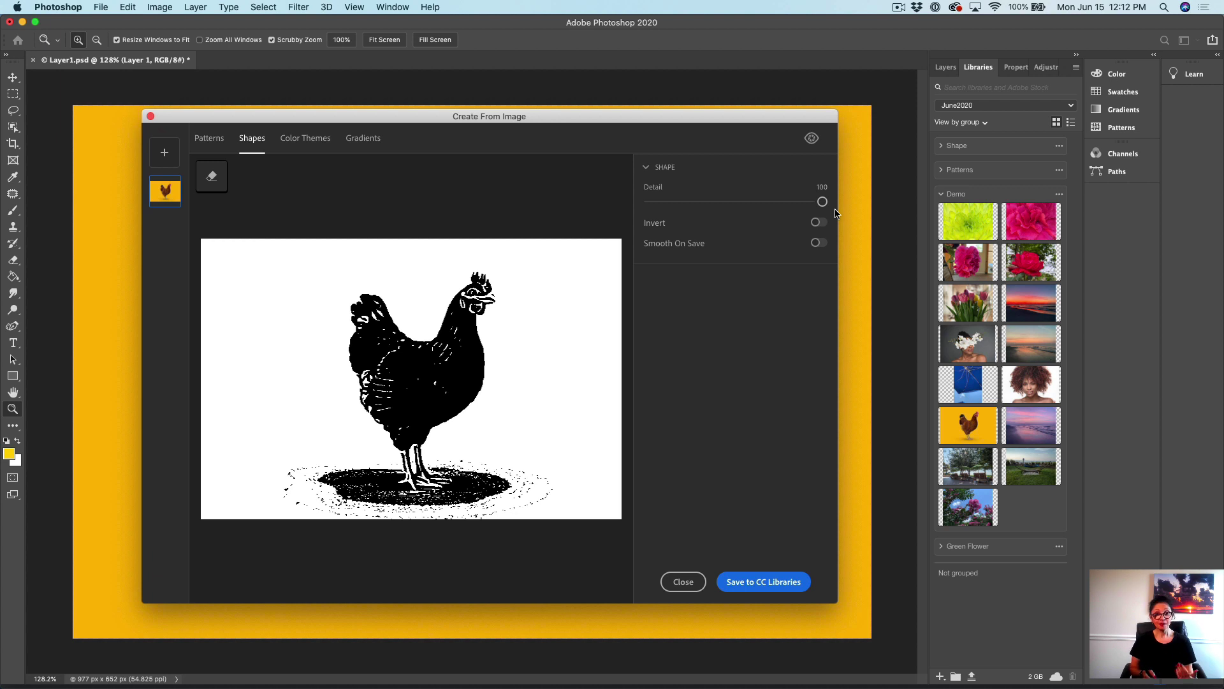
pyautogui.moveTo(822, 202); pyautogui.dragTo(687, 203)
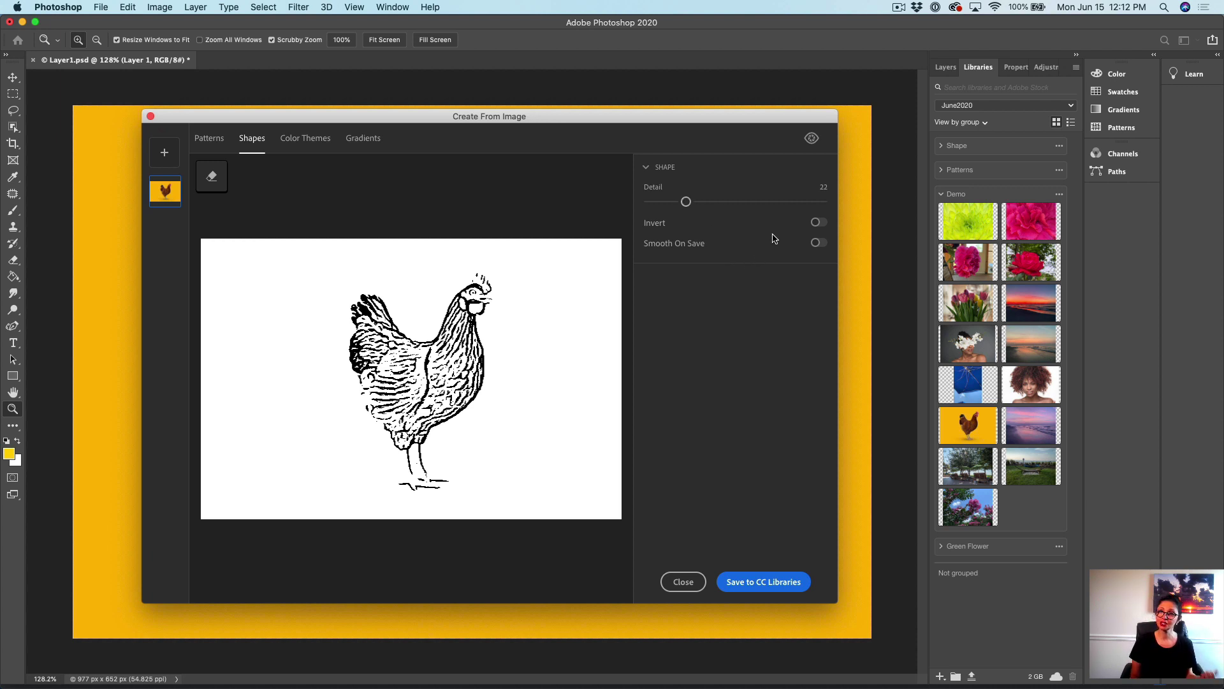
# - Try the hen shape inverted with Detail raised to 100, and turn the inversion back off
pyautogui.click(823, 223)
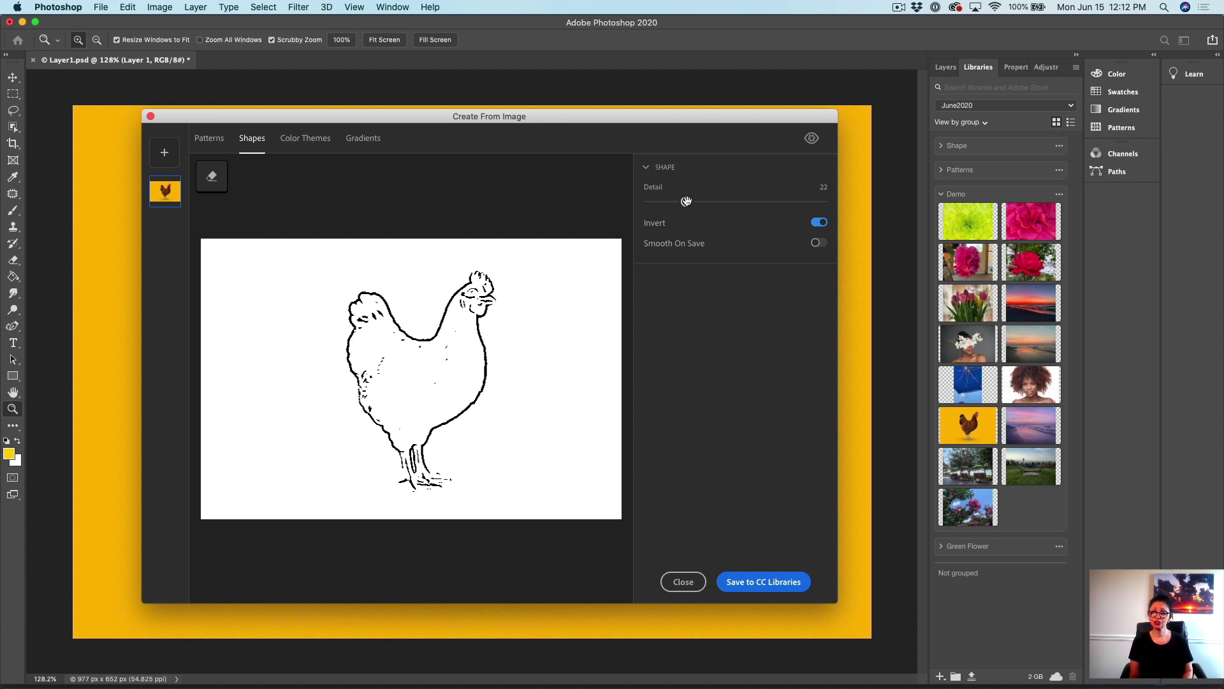
pyautogui.moveTo(686, 202); pyautogui.dragTo(824, 225)
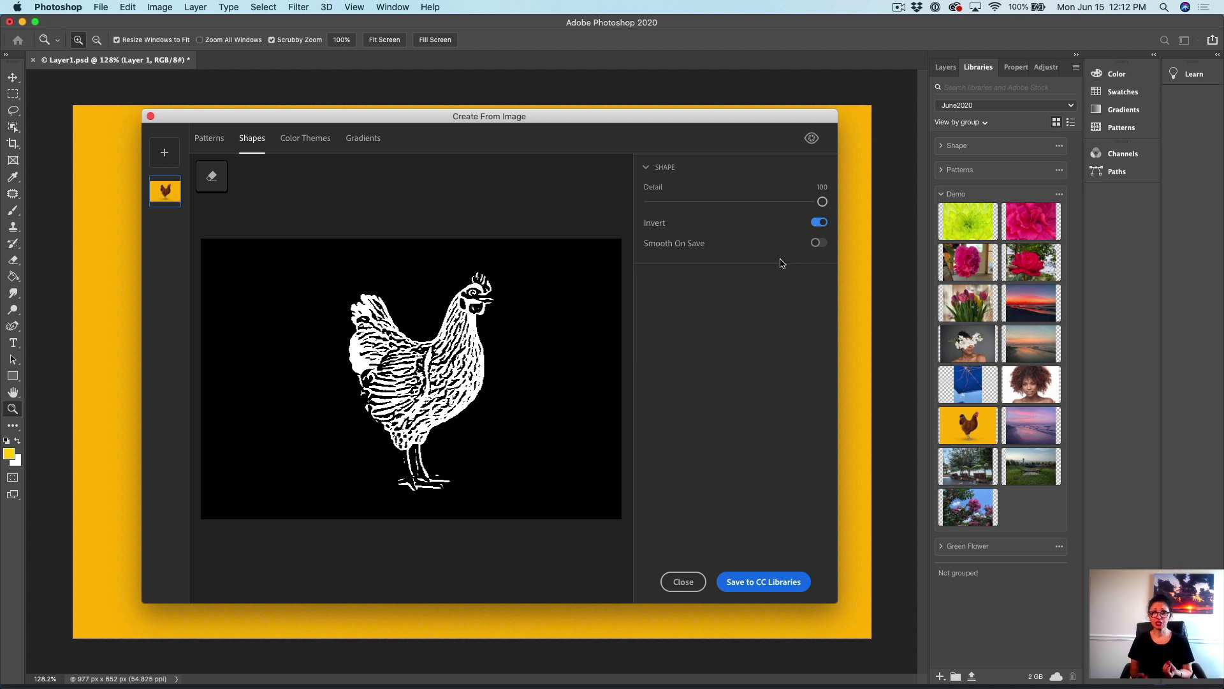
pyautogui.click(820, 223)
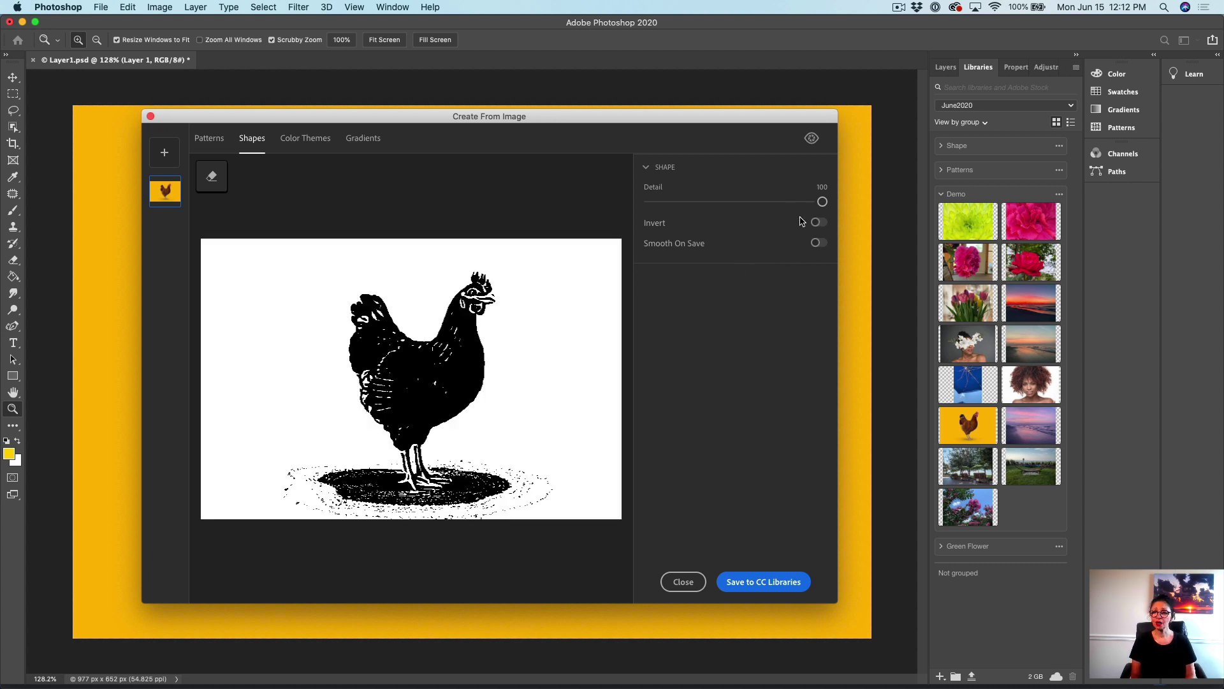
# - Set the hen shape's Detail to 31 and save the shape to the June2020 library
pyautogui.moveTo(821, 202); pyautogui.dragTo(701, 201)
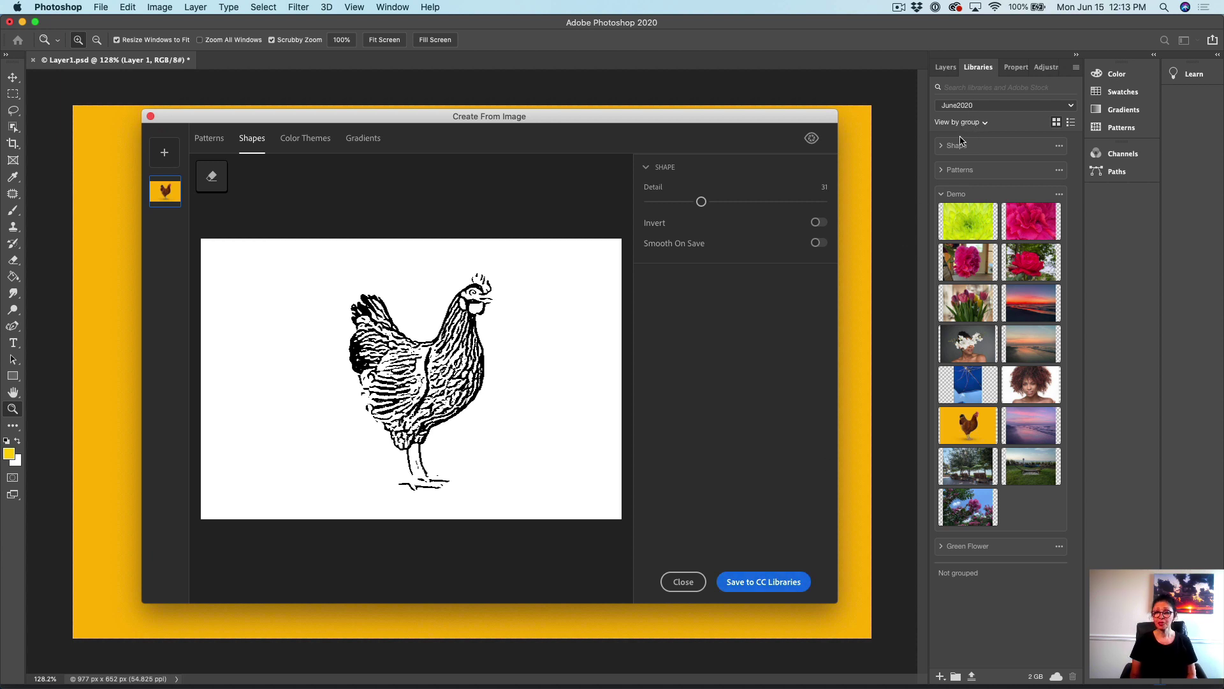
pyautogui.click(772, 582)
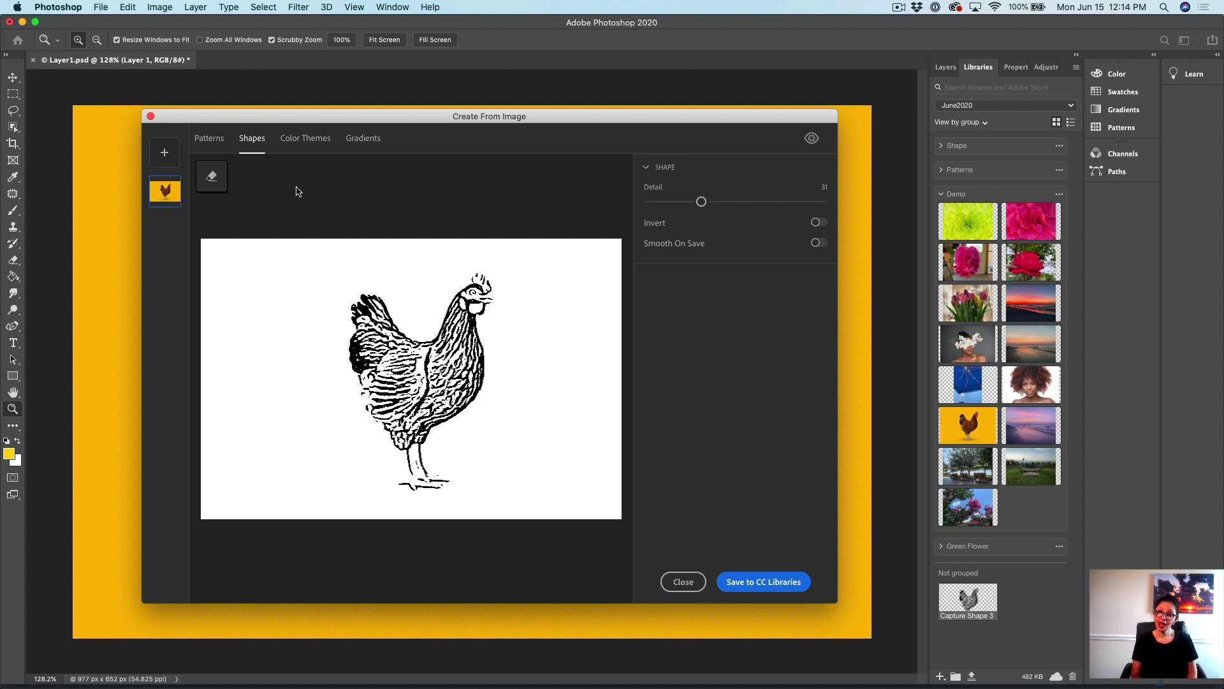
# - Switch to pattern creation and preview the hen in each of the five tiling styles, returning to the first
pyautogui.click(212, 141)
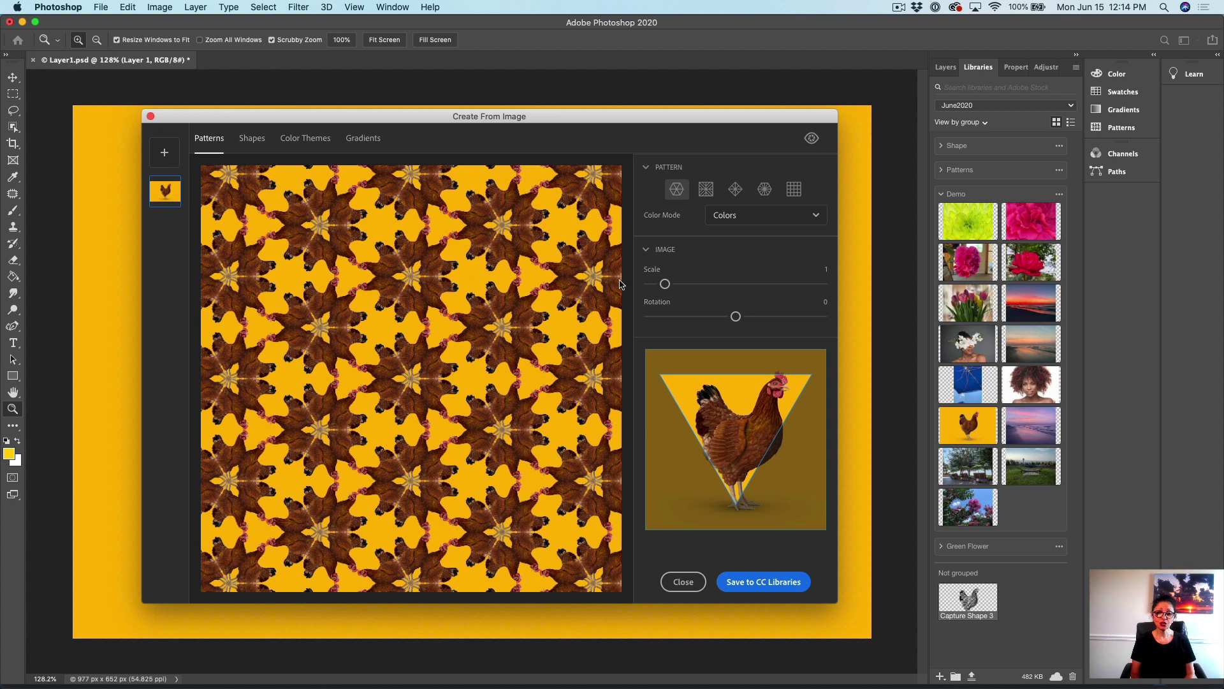
pyautogui.click(708, 189)
pyautogui.click(737, 190)
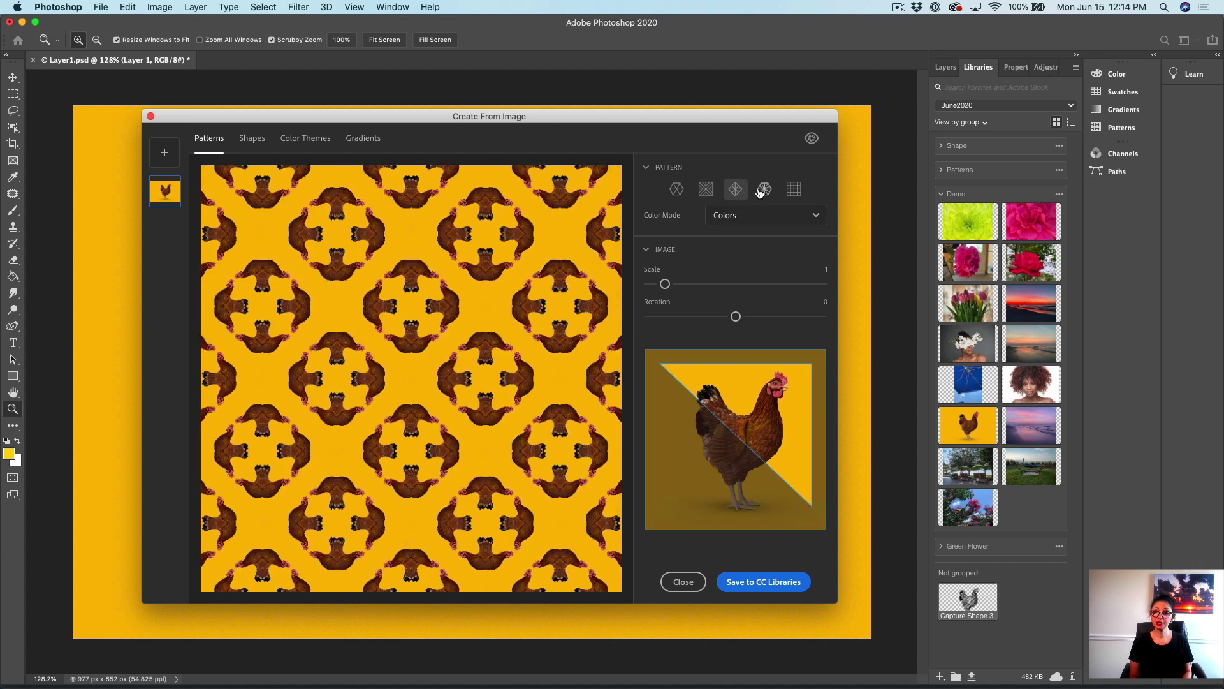
pyautogui.click(764, 189)
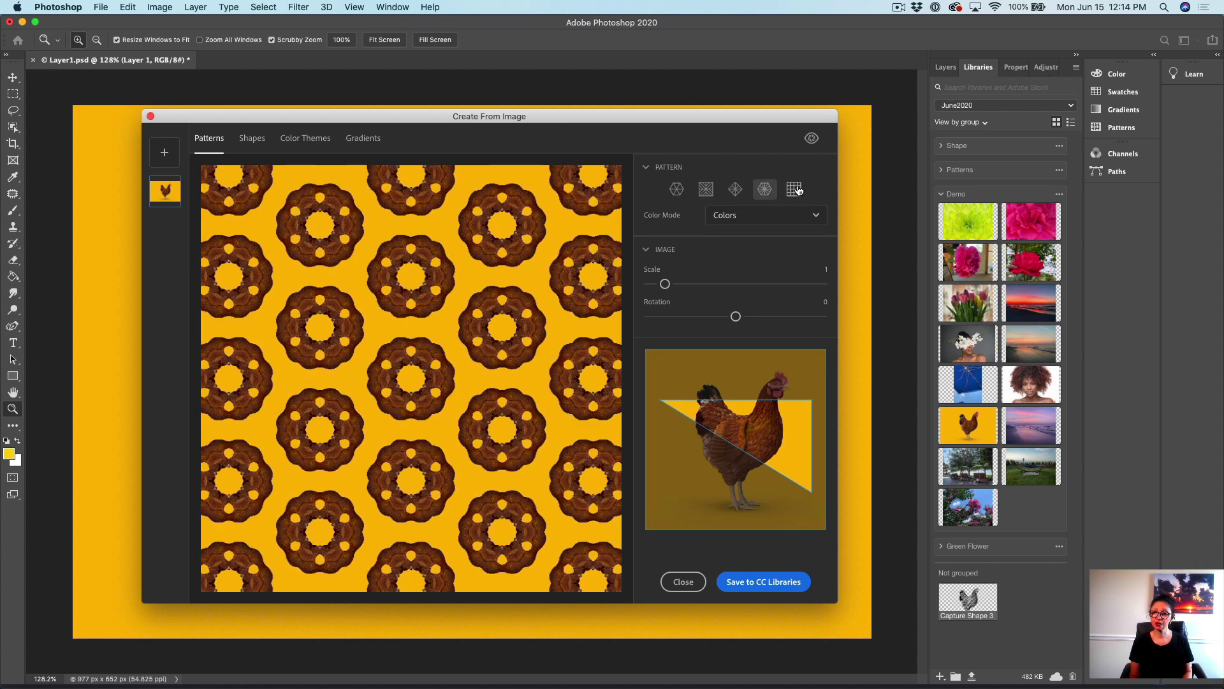
pyautogui.click(795, 190)
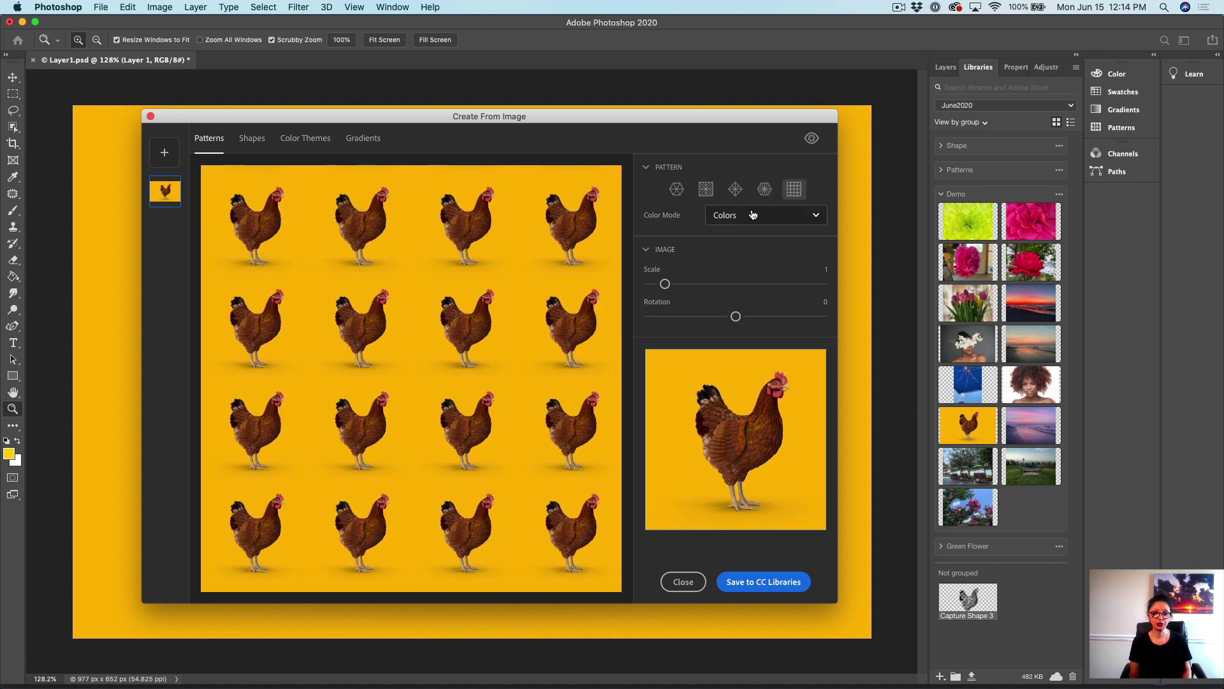
pyautogui.click(676, 190)
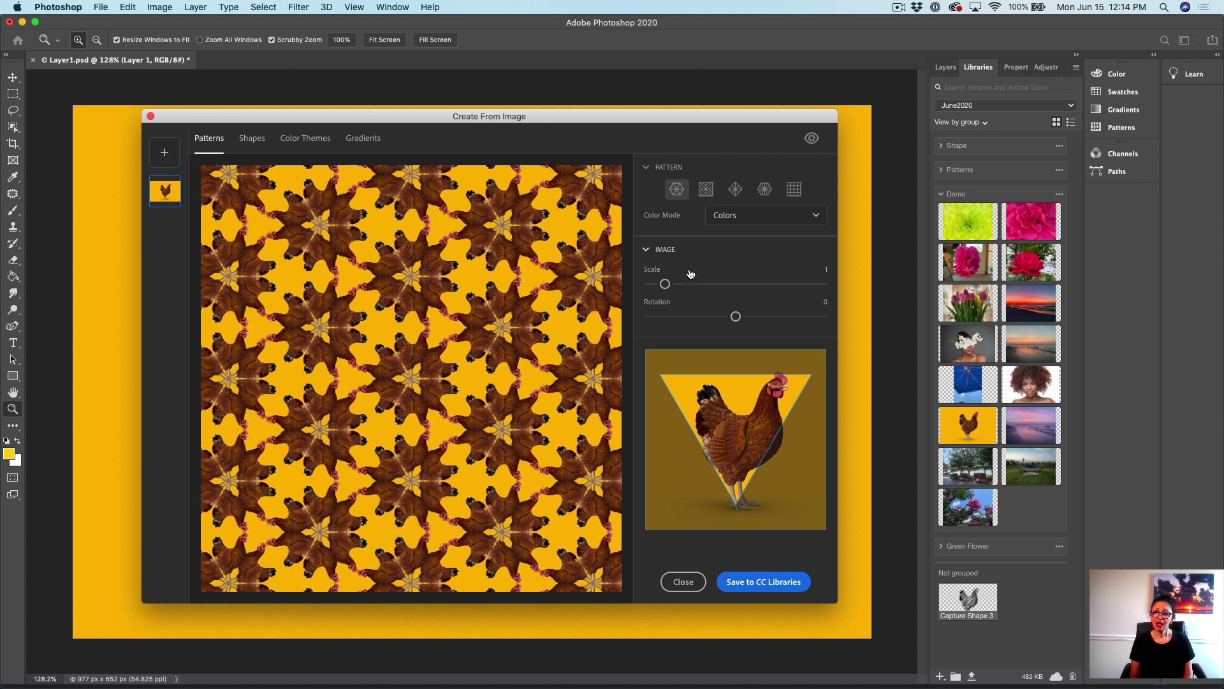
# - Try the hen pattern at scale 4.1, set the scale to 1.1, and apply the second, square tiling style
pyautogui.moveTo(665, 284); pyautogui.dragTo(719, 284)
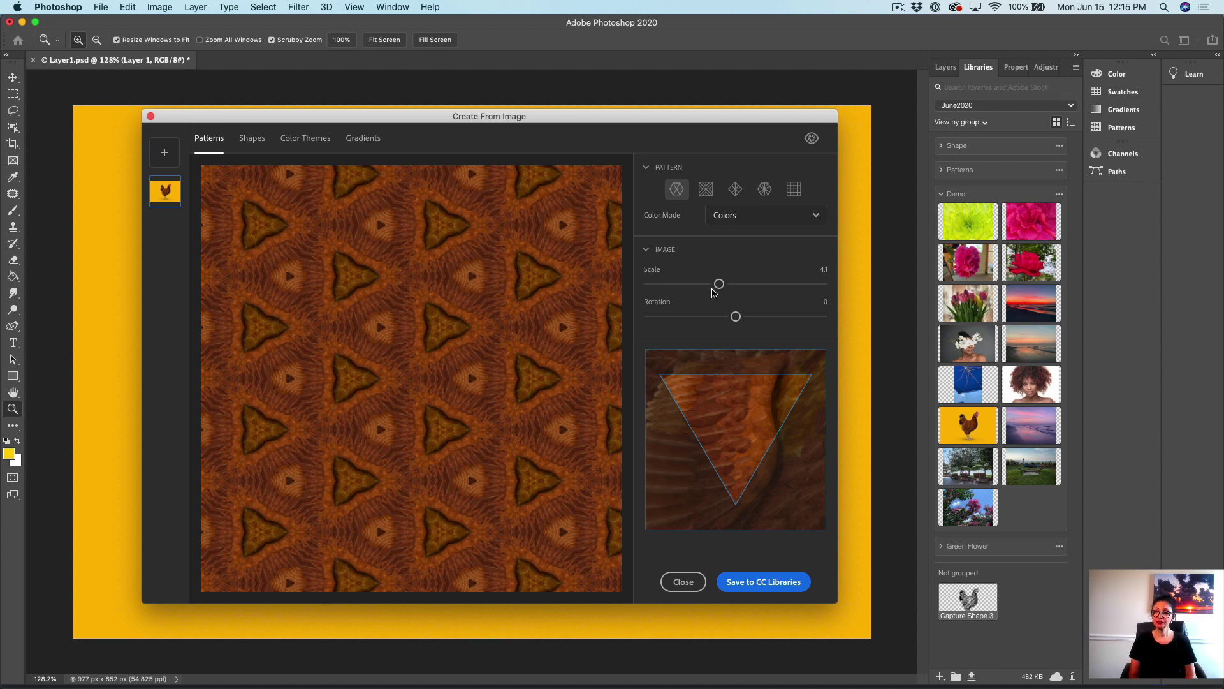
pyautogui.moveTo(717, 285); pyautogui.dragTo(662, 297)
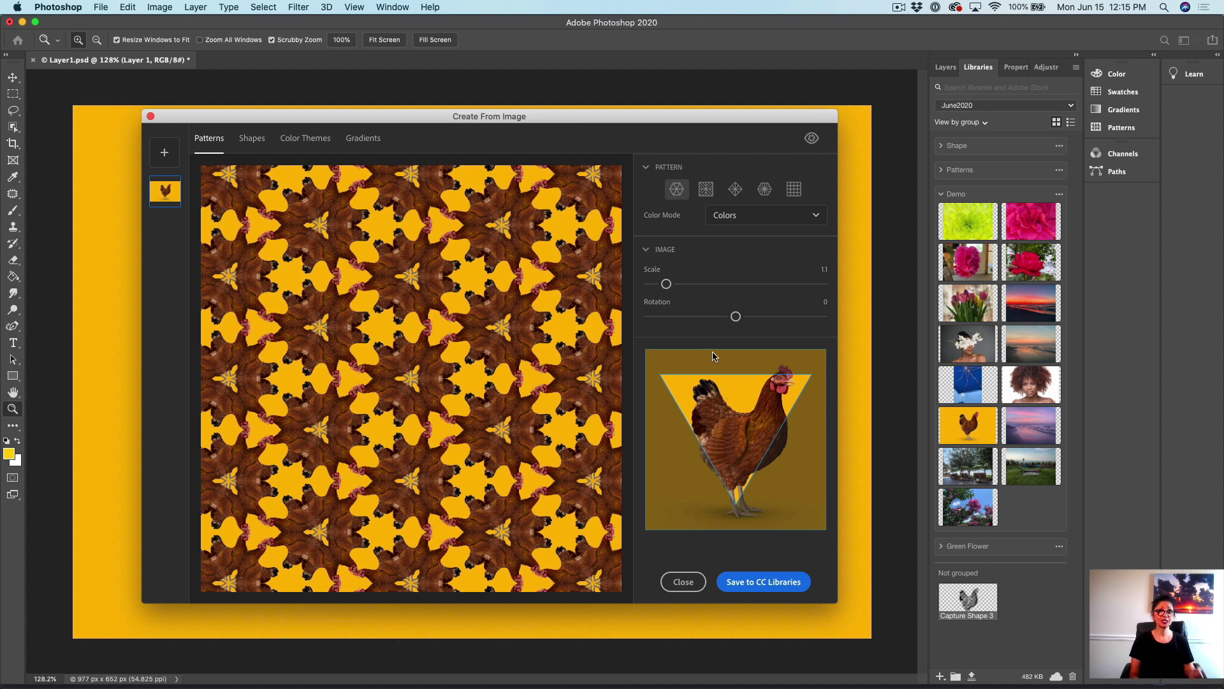
pyautogui.click(706, 189)
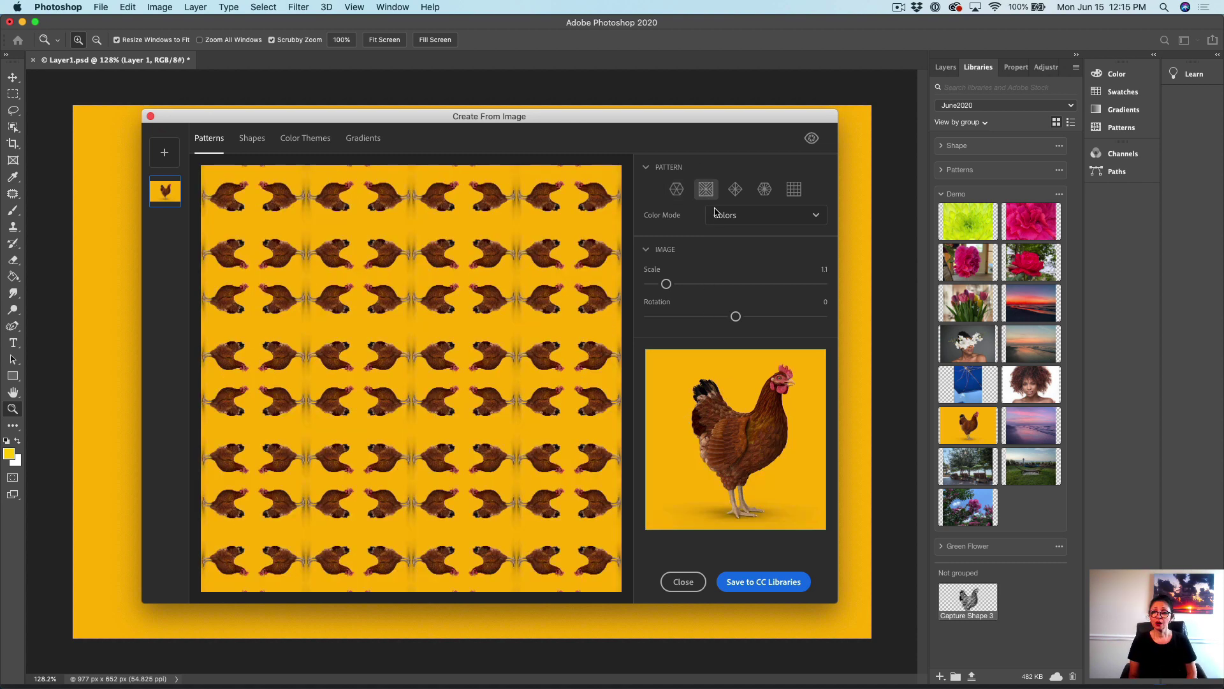
# - Try the square tiling at scale 1.4, and apply the third, diamond tiling style with scale 2.4 and rotation -24
pyautogui.moveTo(666, 283)
pyautogui.mouseDown()
pyautogui.moveTo(740, 283)
pyautogui.moveTo(660, 284)
pyautogui.moveTo(672, 283)
pyautogui.mouseUp()
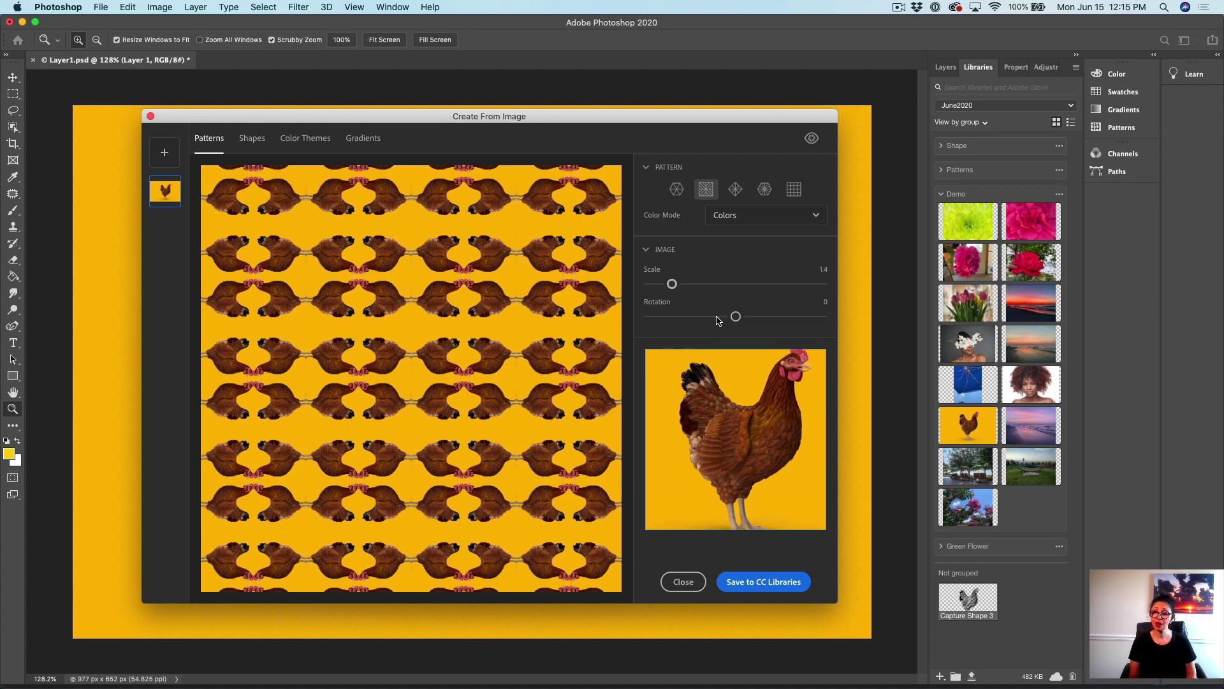
pyautogui.moveTo(735, 316)
pyautogui.mouseDown()
pyautogui.moveTo(682, 317)
pyautogui.moveTo(749, 317)
pyautogui.moveTo(736, 319)
pyautogui.mouseUp()
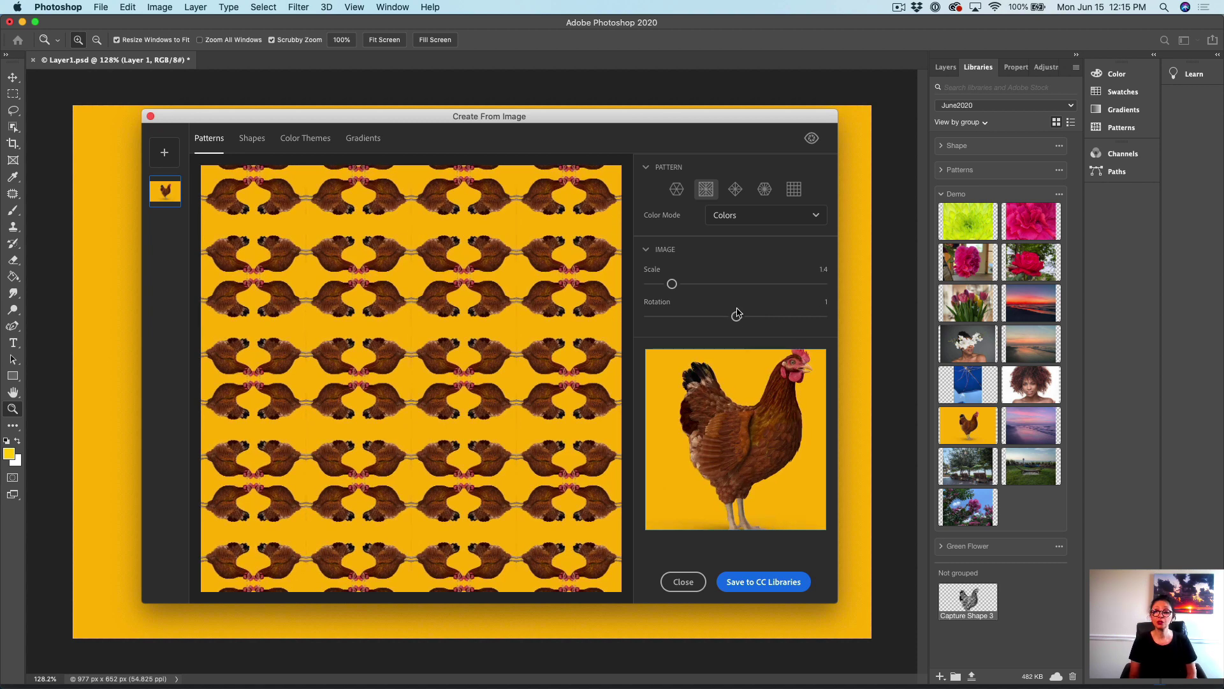
pyautogui.click(735, 189)
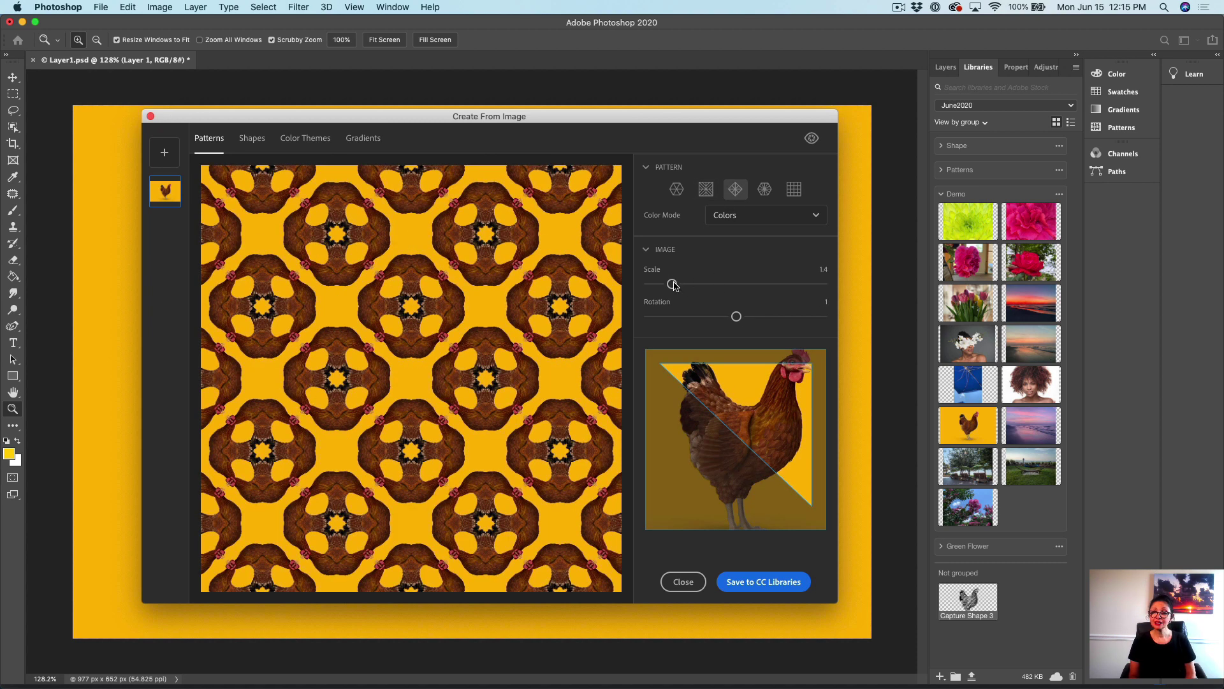
pyautogui.moveTo(672, 283); pyautogui.dragTo(688, 283)
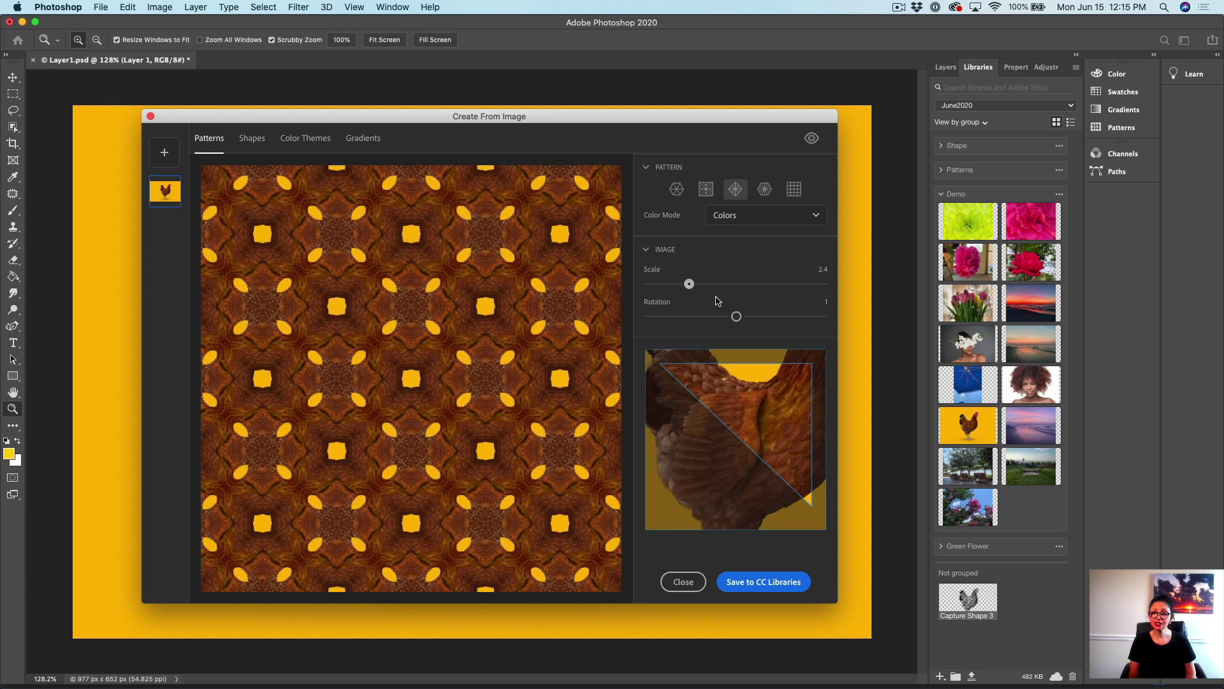
pyautogui.moveTo(737, 316)
pyautogui.mouseDown()
pyautogui.moveTo(760, 309)
pyautogui.moveTo(725, 316)
pyautogui.mouseUp()
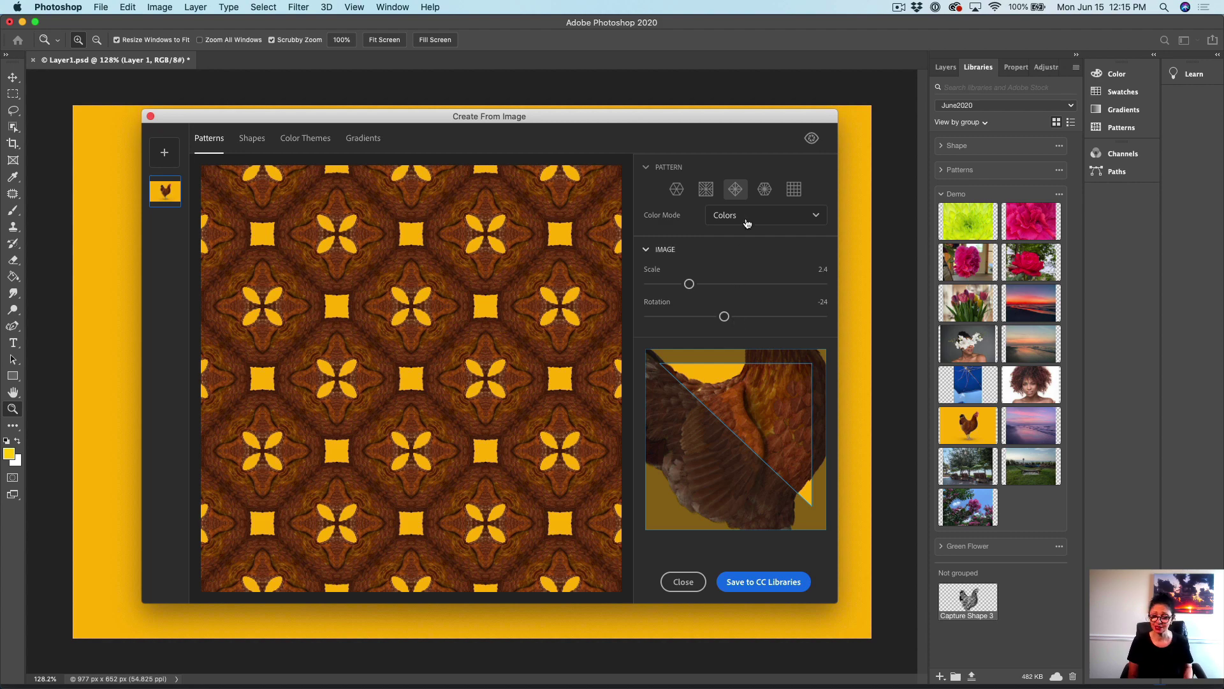
# - Try the fourth tiling style, return to the third one at scale 2.3, and save the hen pattern to the June2020 library
pyautogui.click(765, 189)
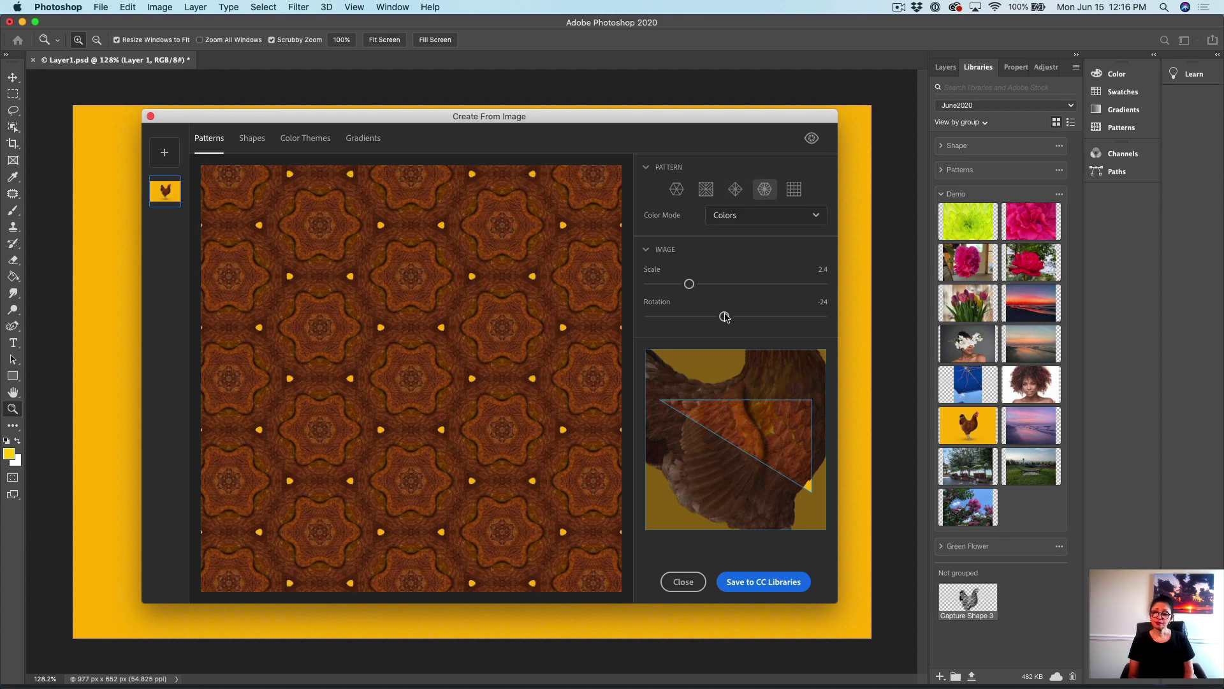
pyautogui.moveTo(689, 283)
pyautogui.mouseDown()
pyautogui.moveTo(703, 284)
pyautogui.moveTo(666, 286)
pyautogui.moveTo(680, 288)
pyautogui.mouseUp()
pyautogui.click(736, 189)
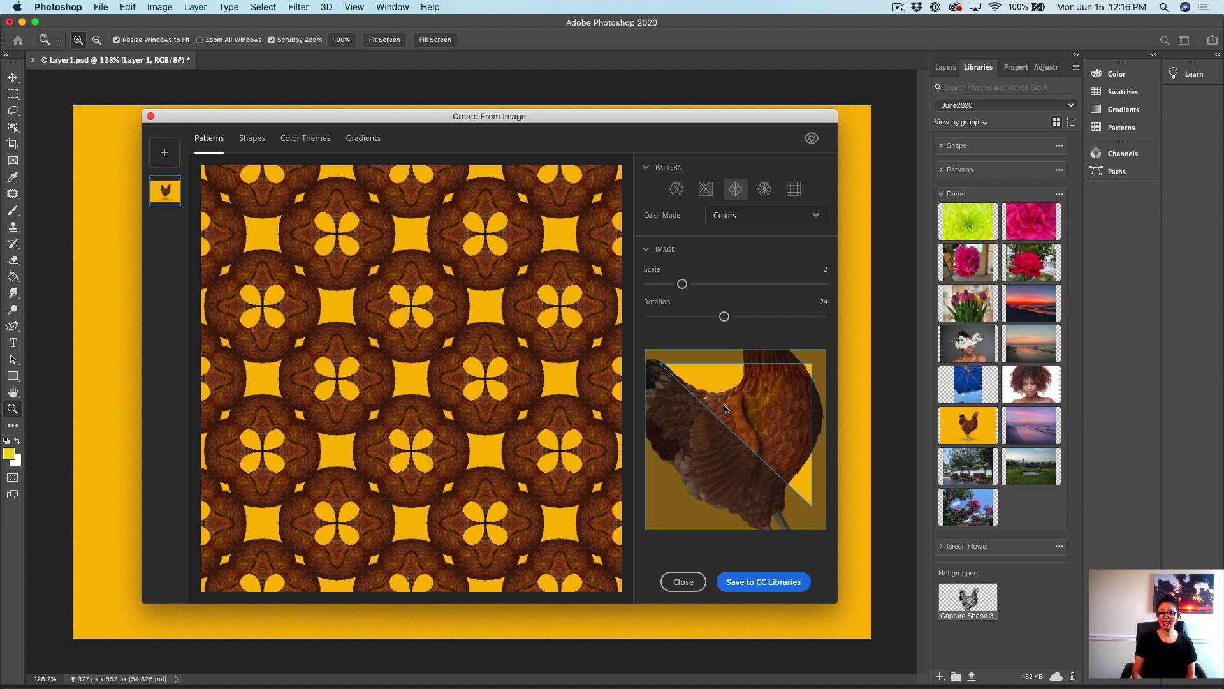
pyautogui.moveTo(680, 281); pyautogui.dragTo(686, 284)
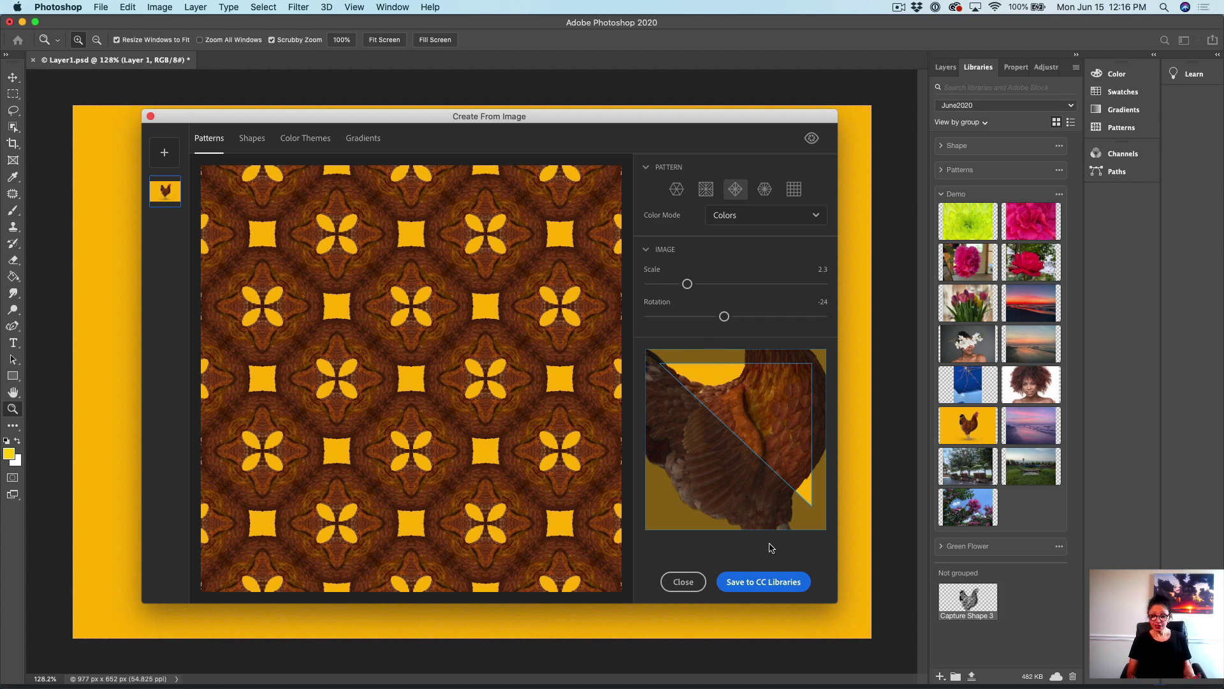
pyautogui.click(771, 585)
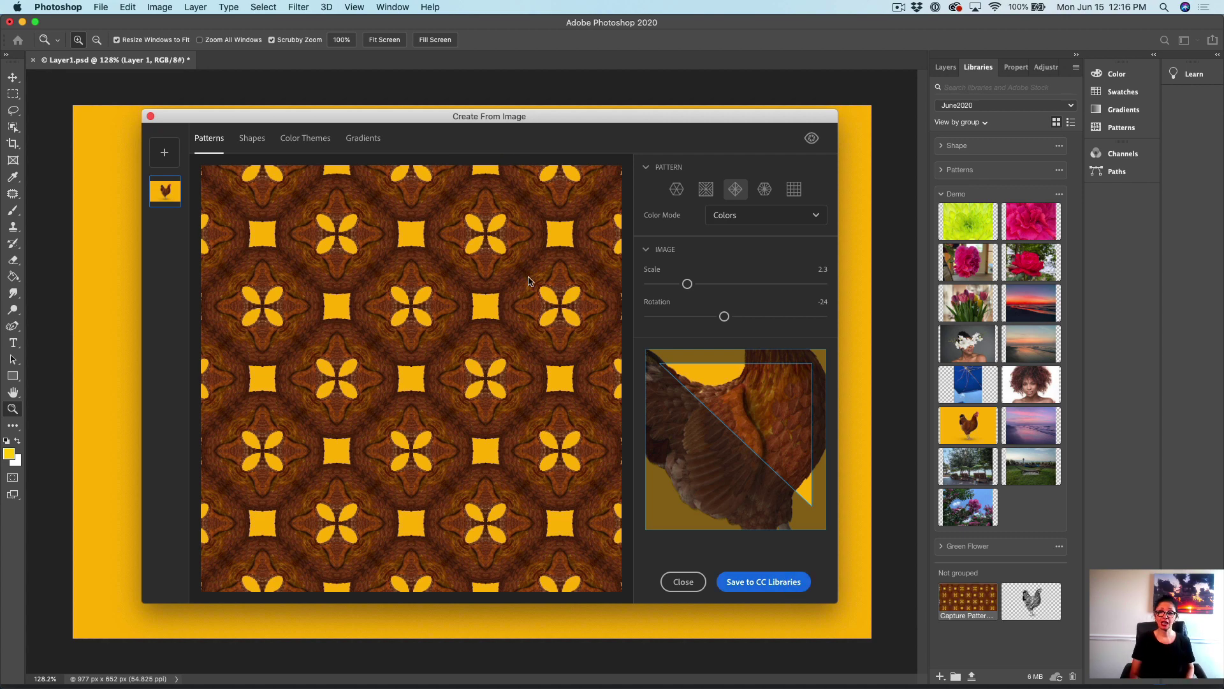
# - Switch to color theme creation and resample the fifth, darkest theme color from the hen's wing
pyautogui.click(316, 141)
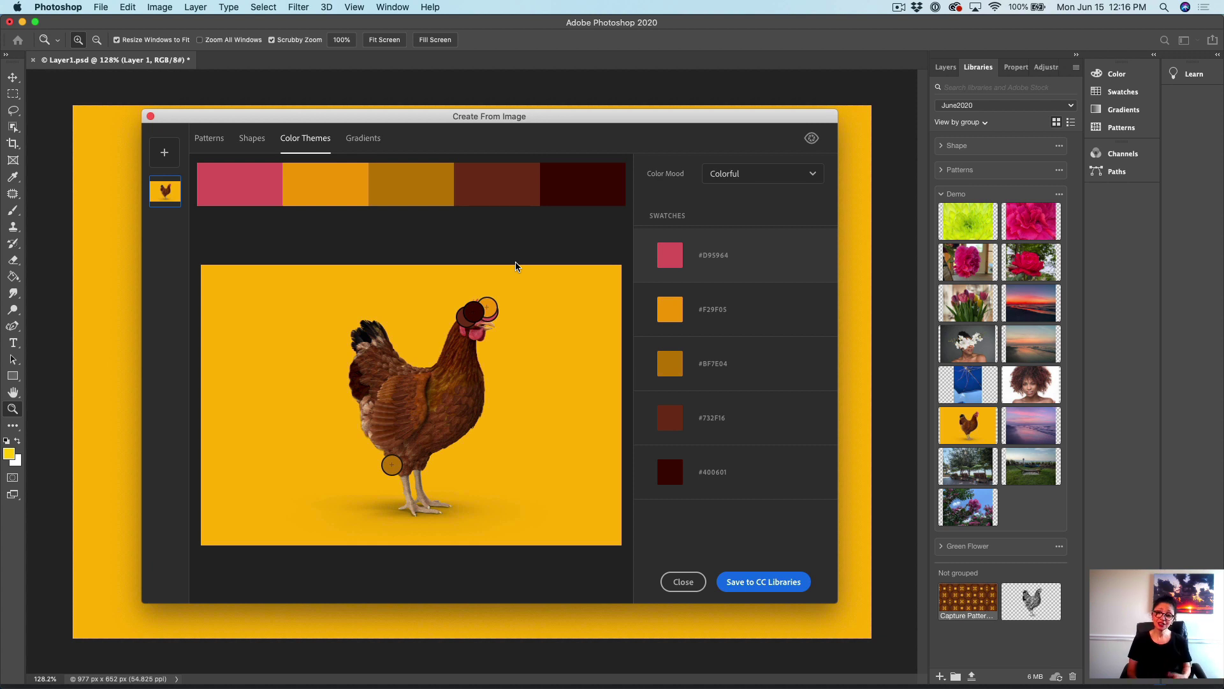
pyautogui.click(584, 192)
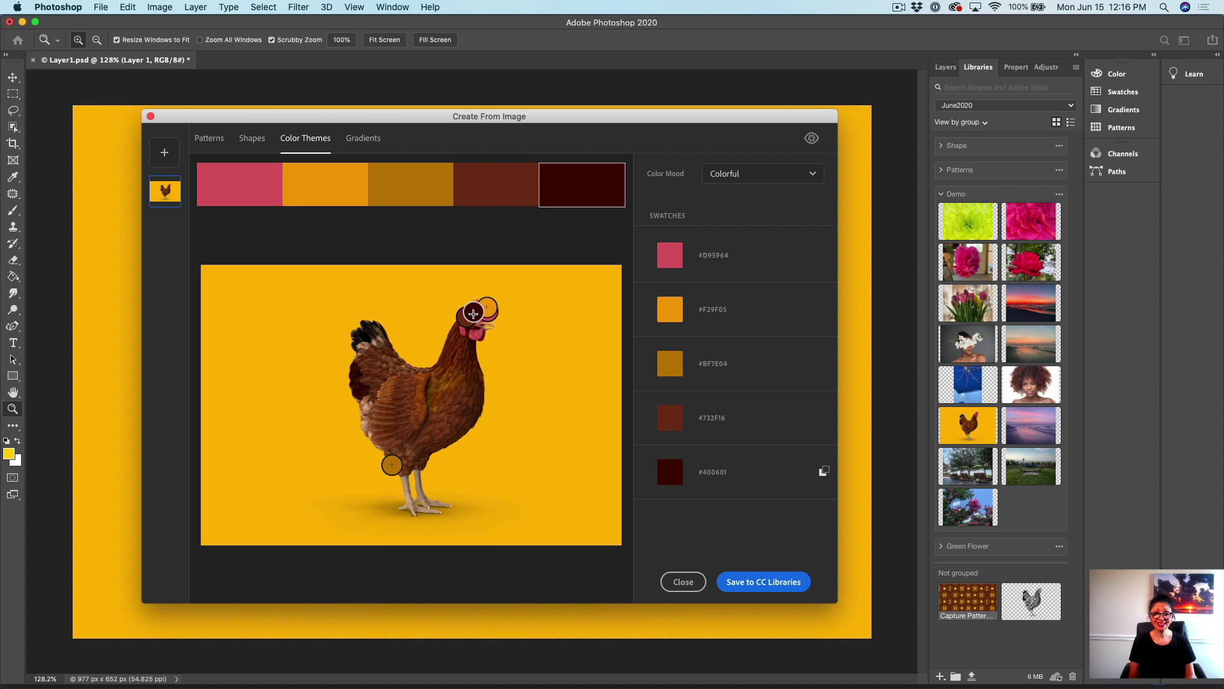
pyautogui.moveTo(472, 317); pyautogui.dragTo(390, 384)
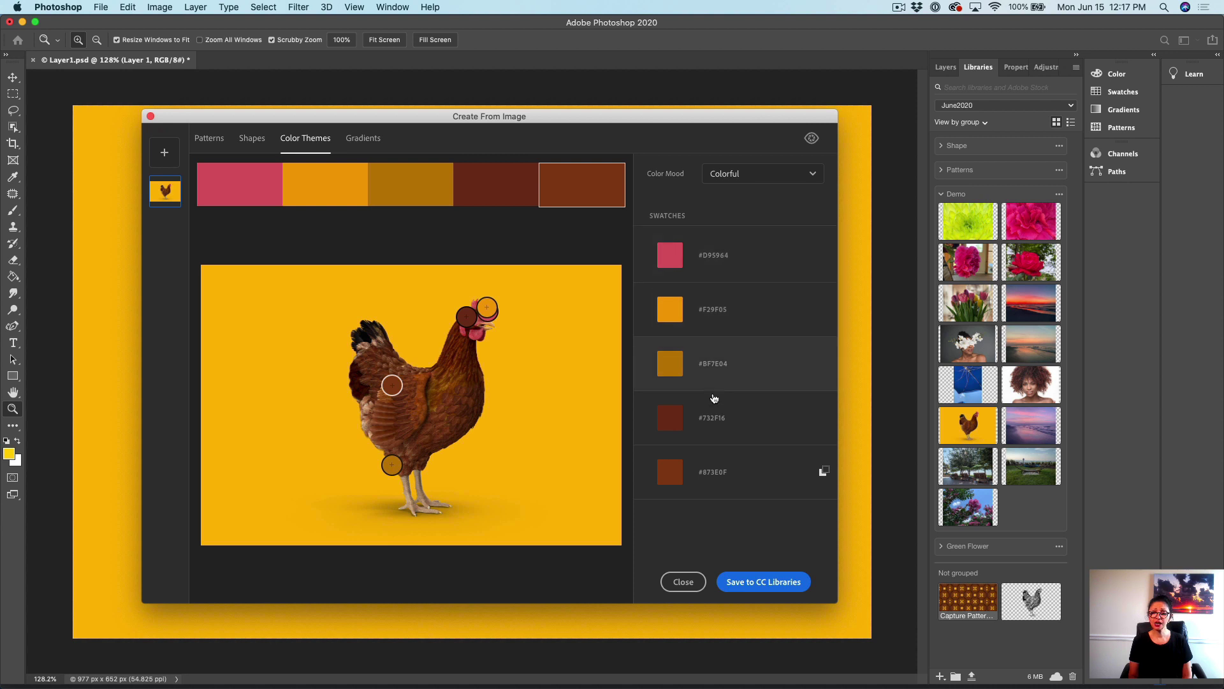
# - Try the Bright color mood, set the mood back to Colorful, and save the color theme to the June2020 library
pyautogui.click(804, 176)
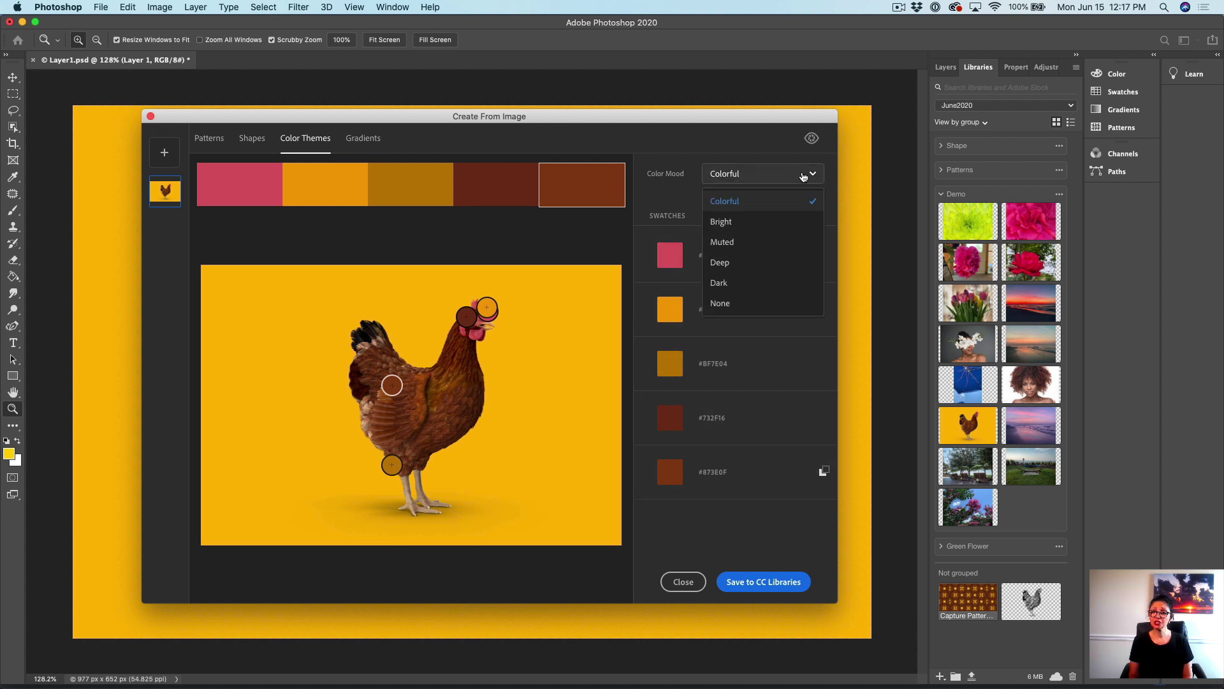
pyautogui.click(752, 225)
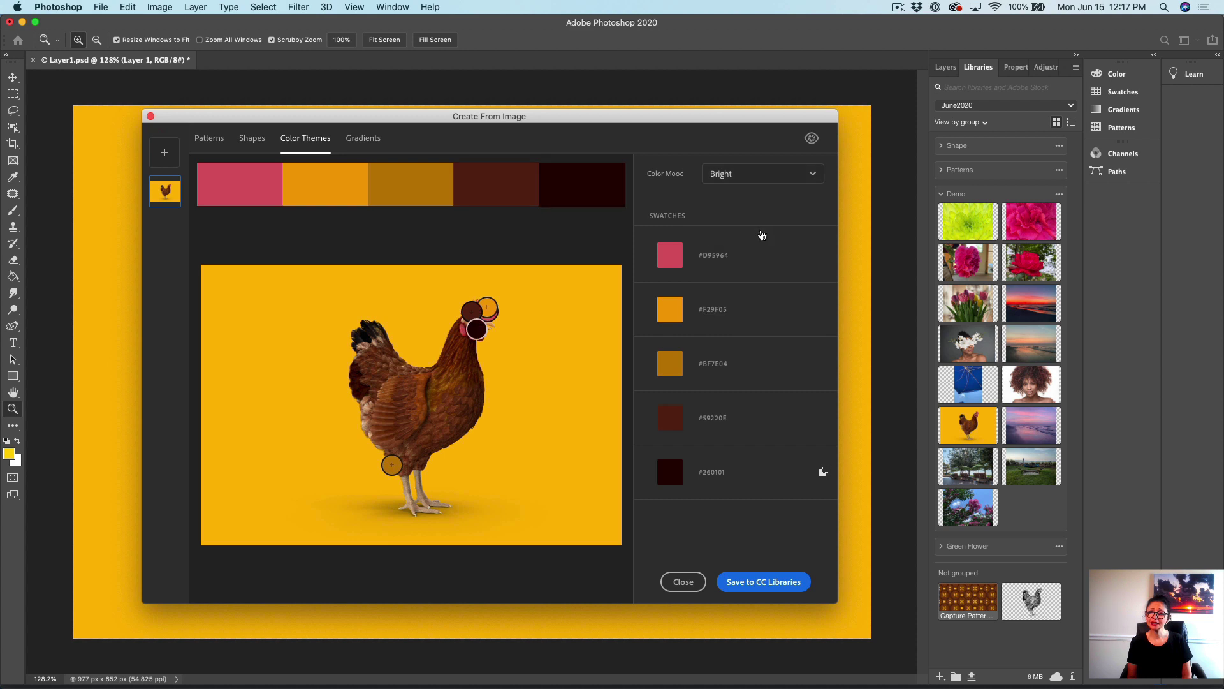
pyautogui.click(777, 184)
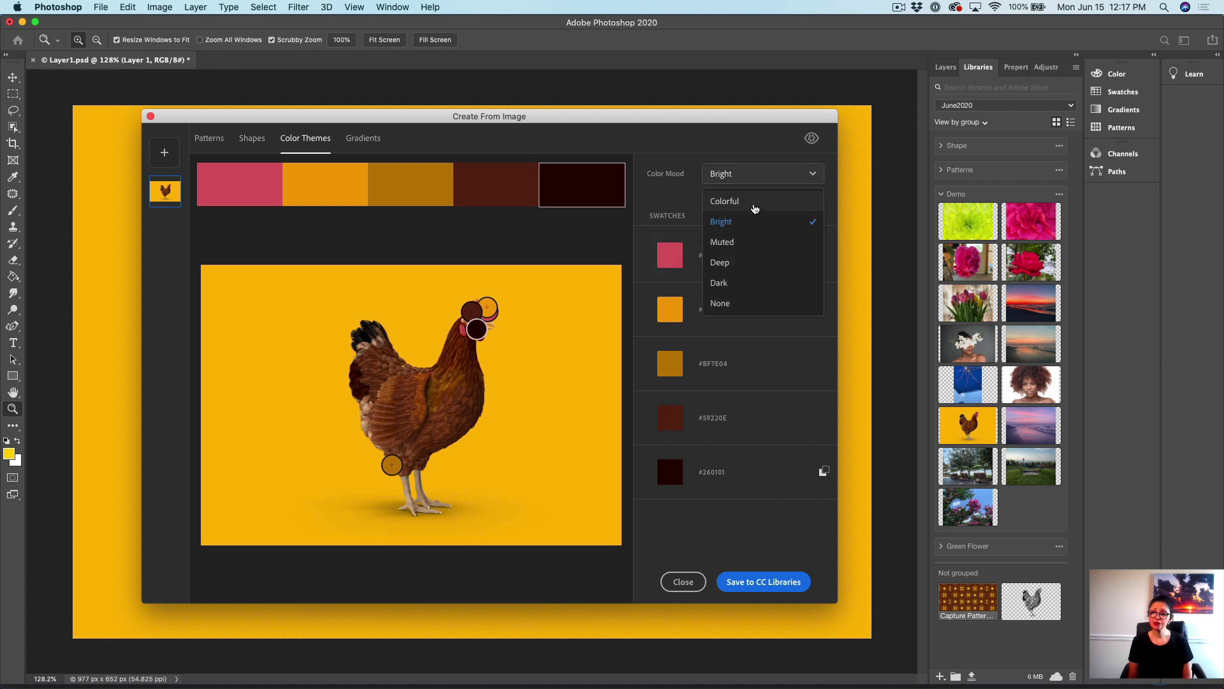
pyautogui.click(754, 201)
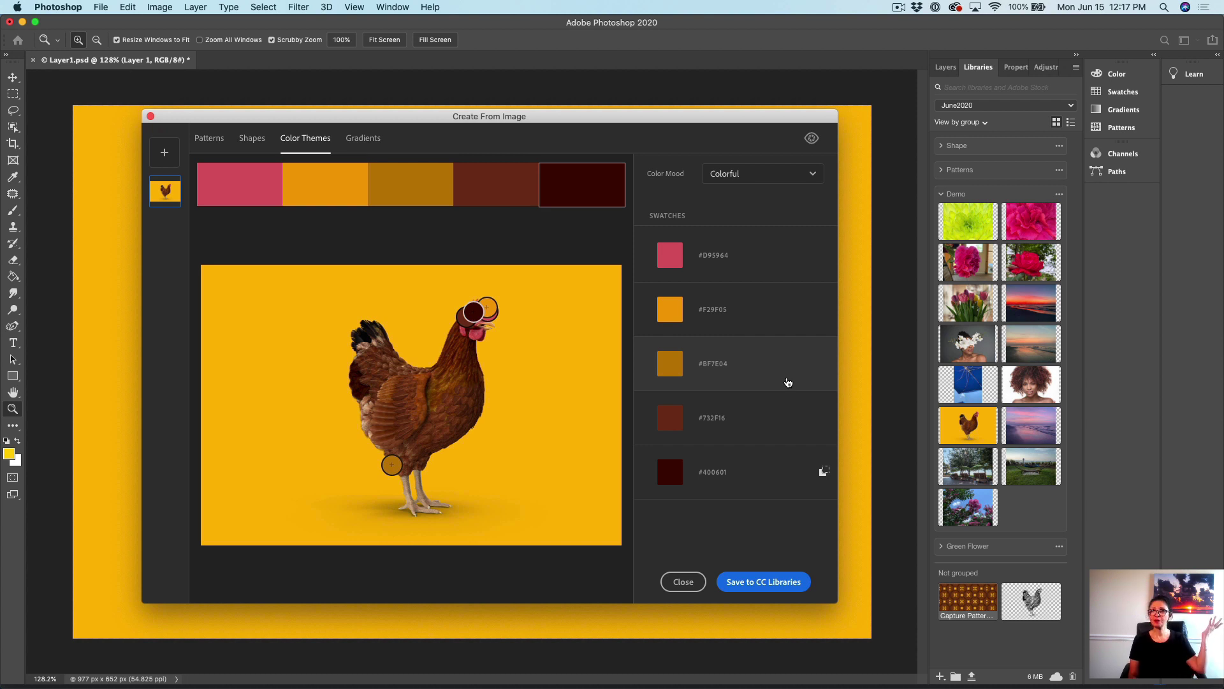
pyautogui.click(763, 581)
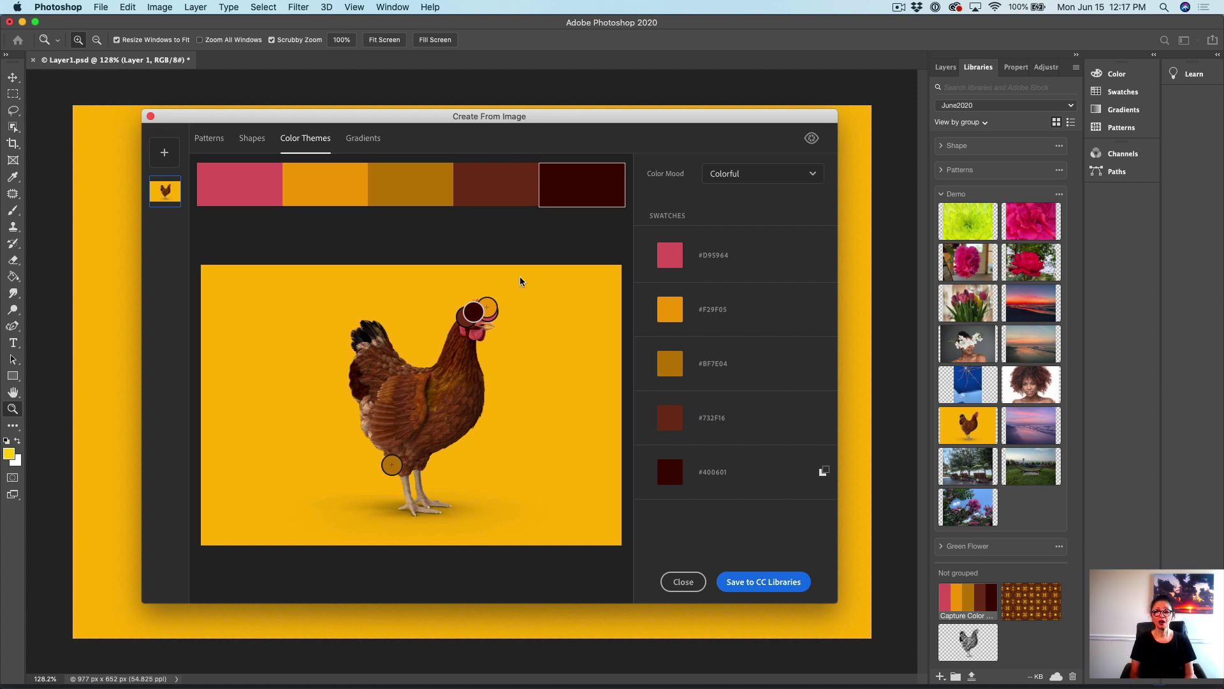
# - Switch to gradient creation, try 15, 2 and 3 gradient stops, and set the number of stops to 4
pyautogui.click(363, 138)
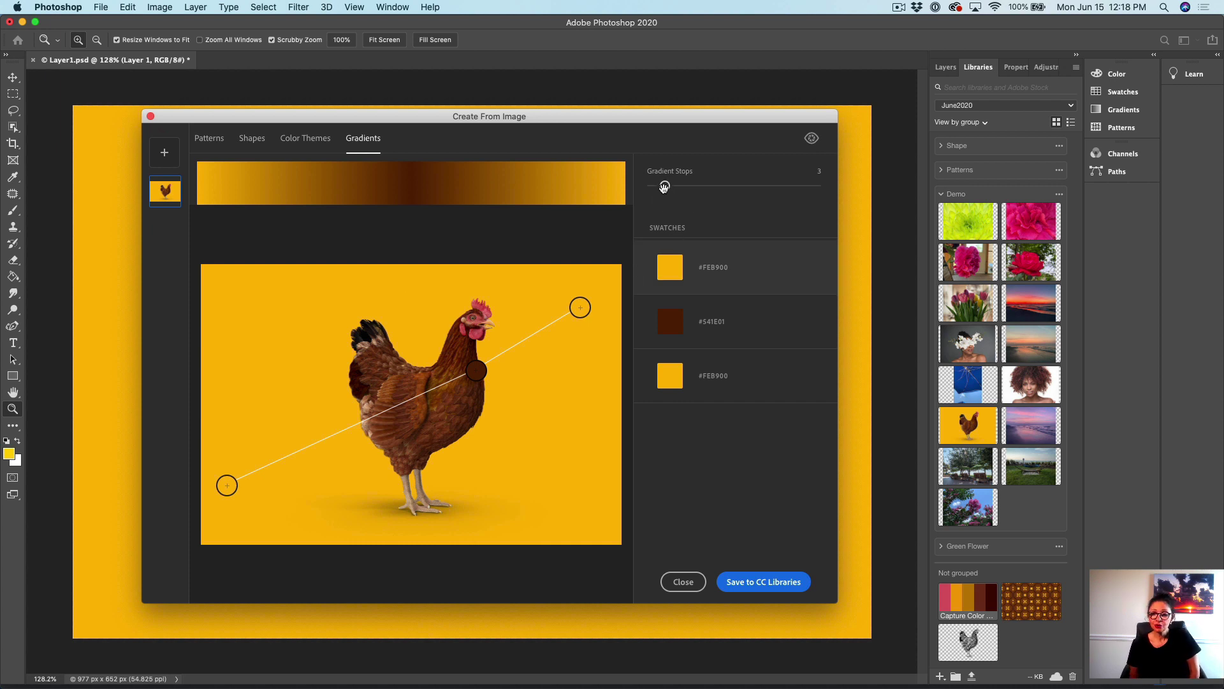
pyautogui.moveTo(664, 187); pyautogui.dragTo(820, 197)
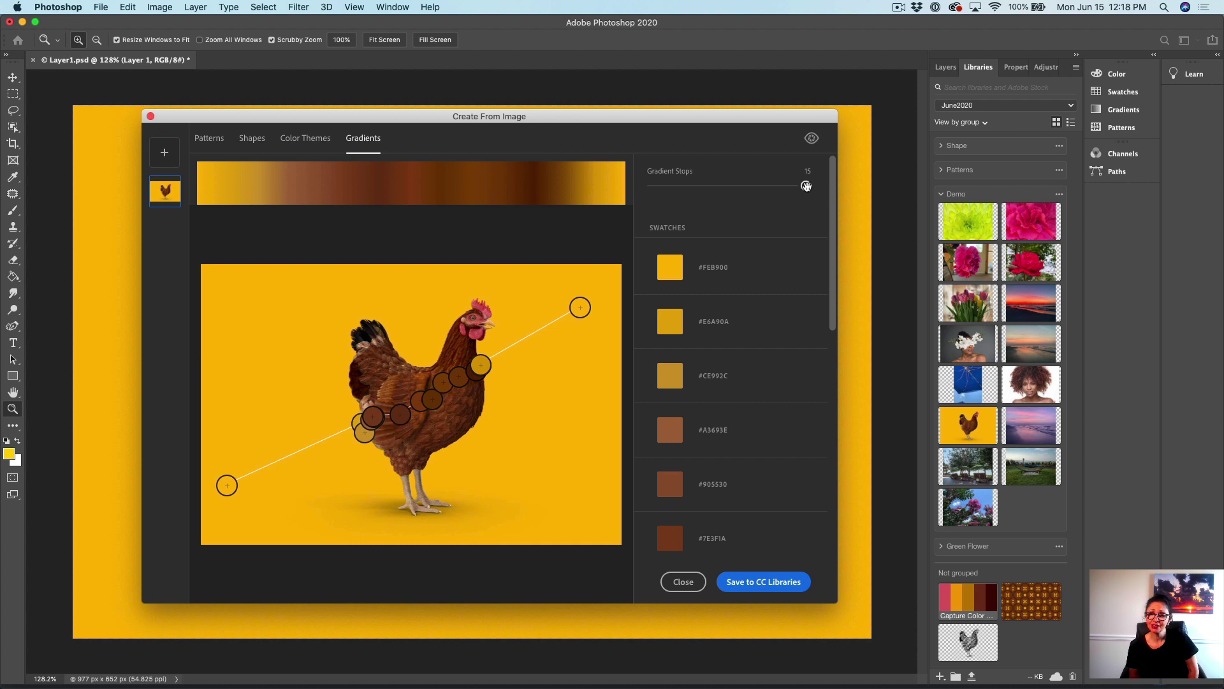
pyautogui.moveTo(791, 190); pyautogui.dragTo(652, 187)
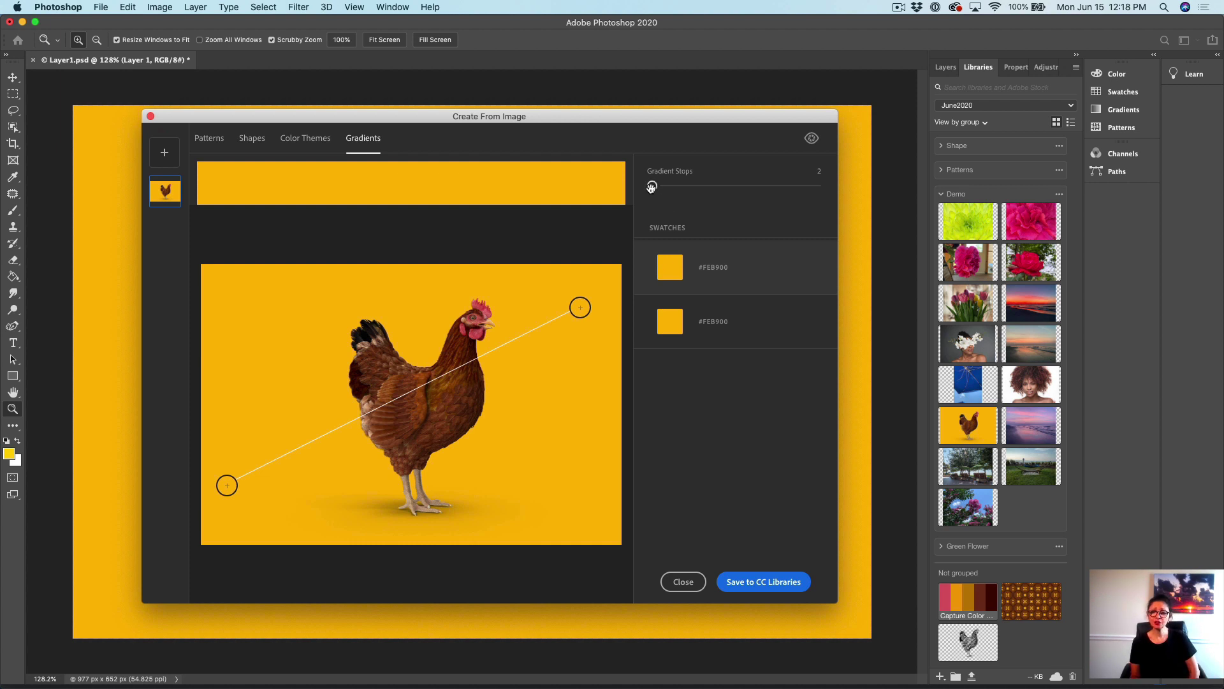
pyautogui.moveTo(651, 187); pyautogui.dragTo(676, 186)
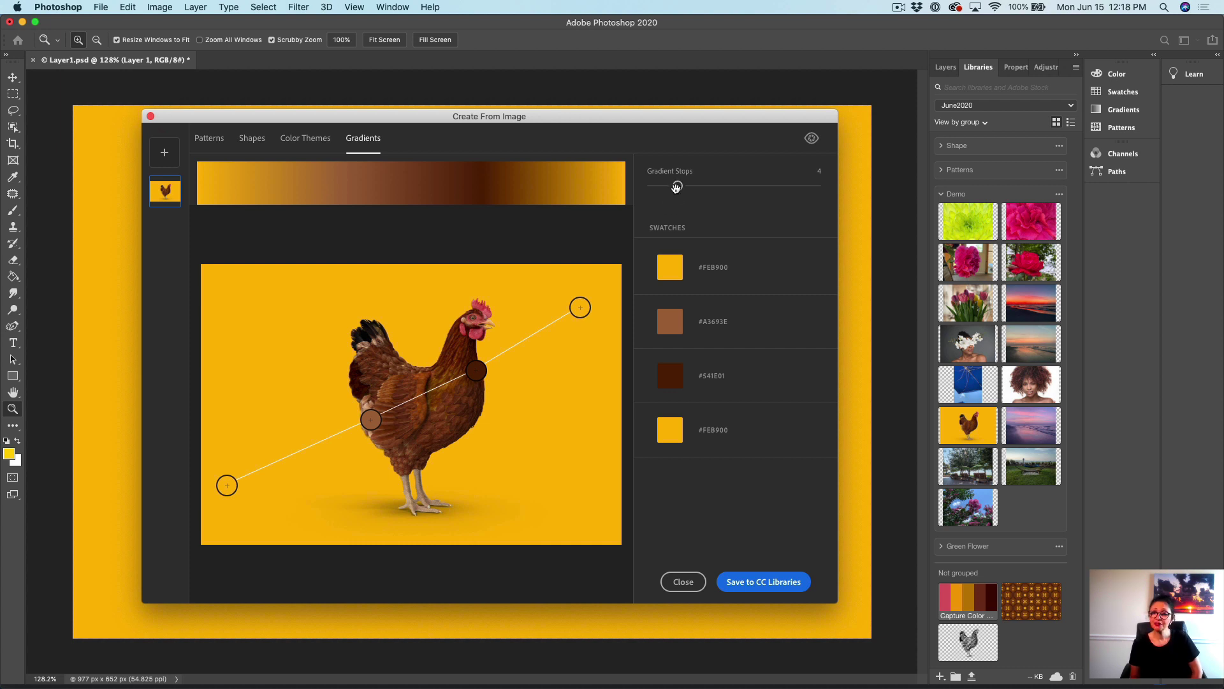
pyautogui.moveTo(678, 186); pyautogui.dragTo(669, 187)
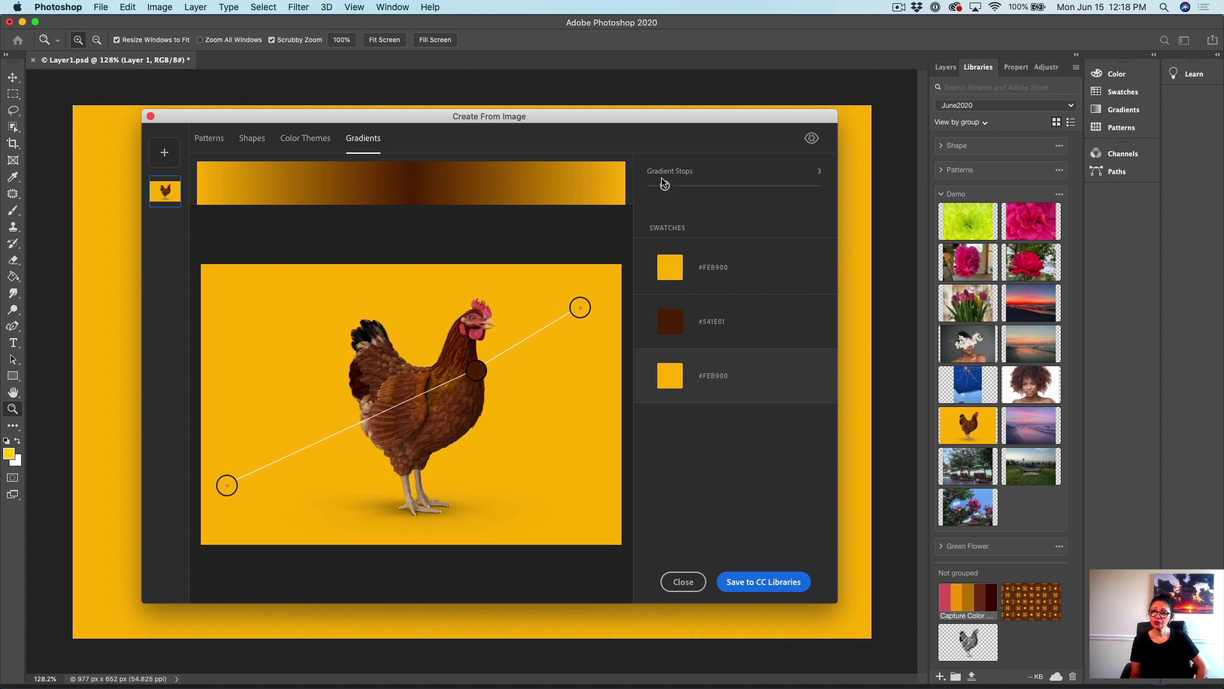
pyautogui.moveTo(665, 185); pyautogui.dragTo(677, 186)
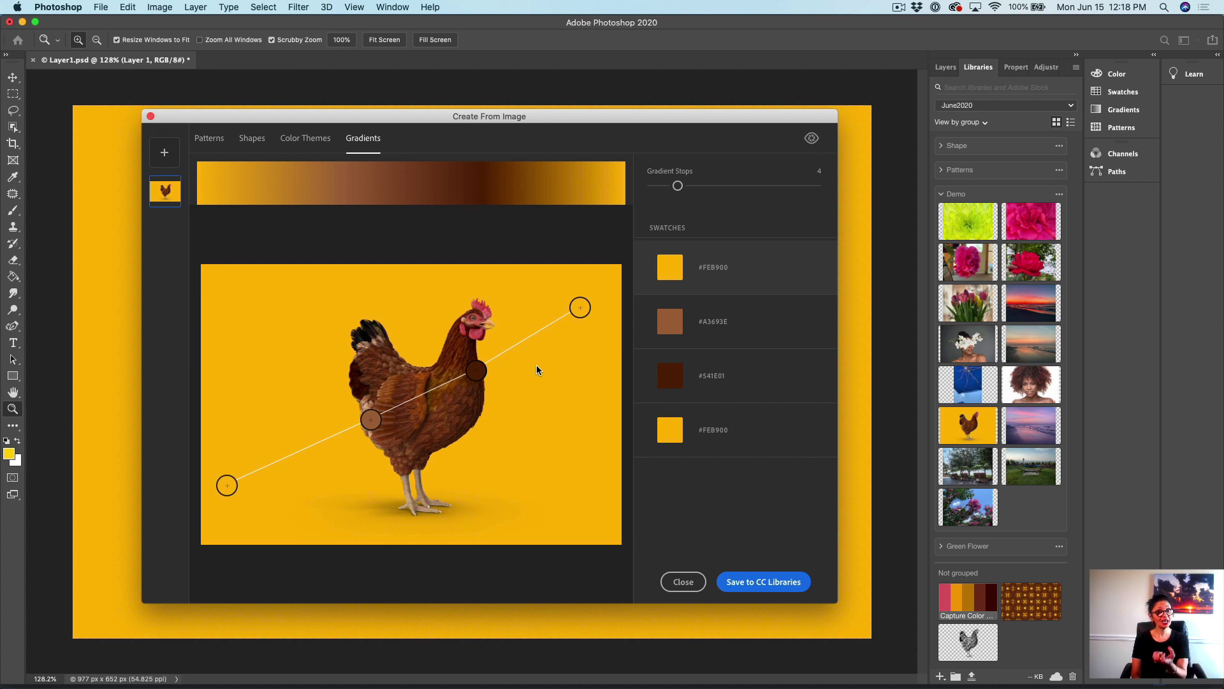
# - Reposition the gradient stops with the second on the hen's wing, the third on its breast and the last on its comb, and save the gradient
pyautogui.moveTo(372, 428); pyautogui.dragTo(407, 458)
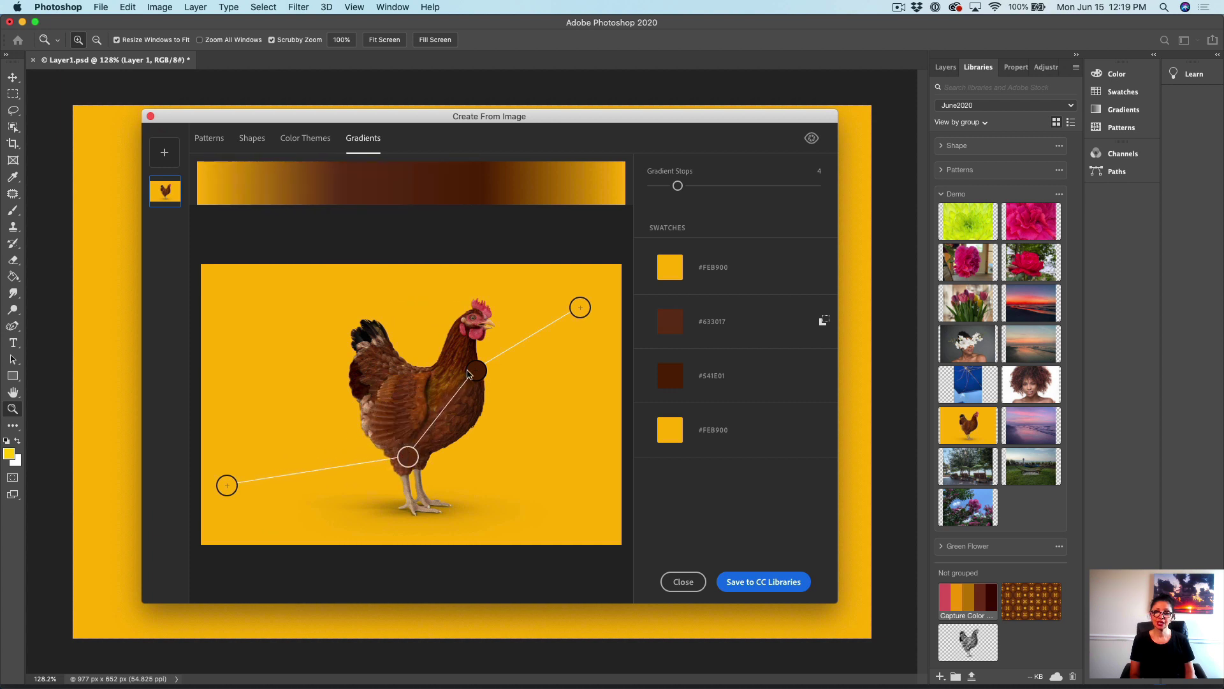
pyautogui.moveTo(580, 308); pyautogui.dragTo(488, 329)
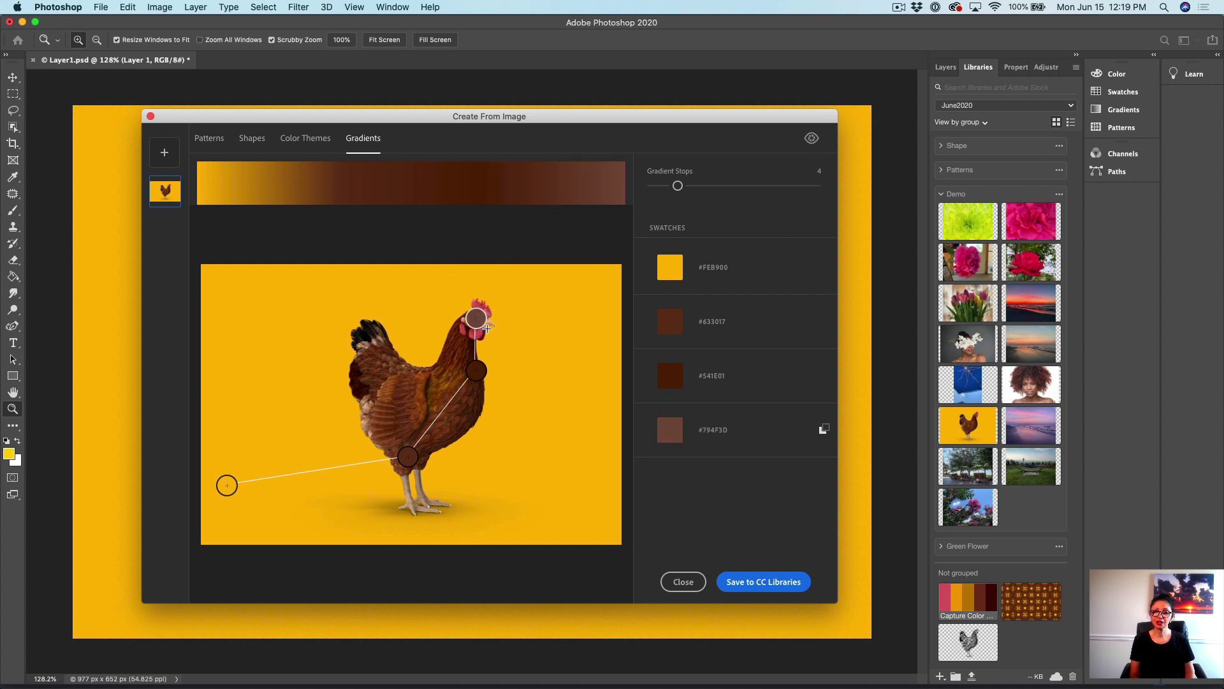
pyautogui.moveTo(476, 371)
pyautogui.mouseDown()
pyautogui.moveTo(467, 359)
pyautogui.moveTo(471, 370)
pyautogui.mouseUp()
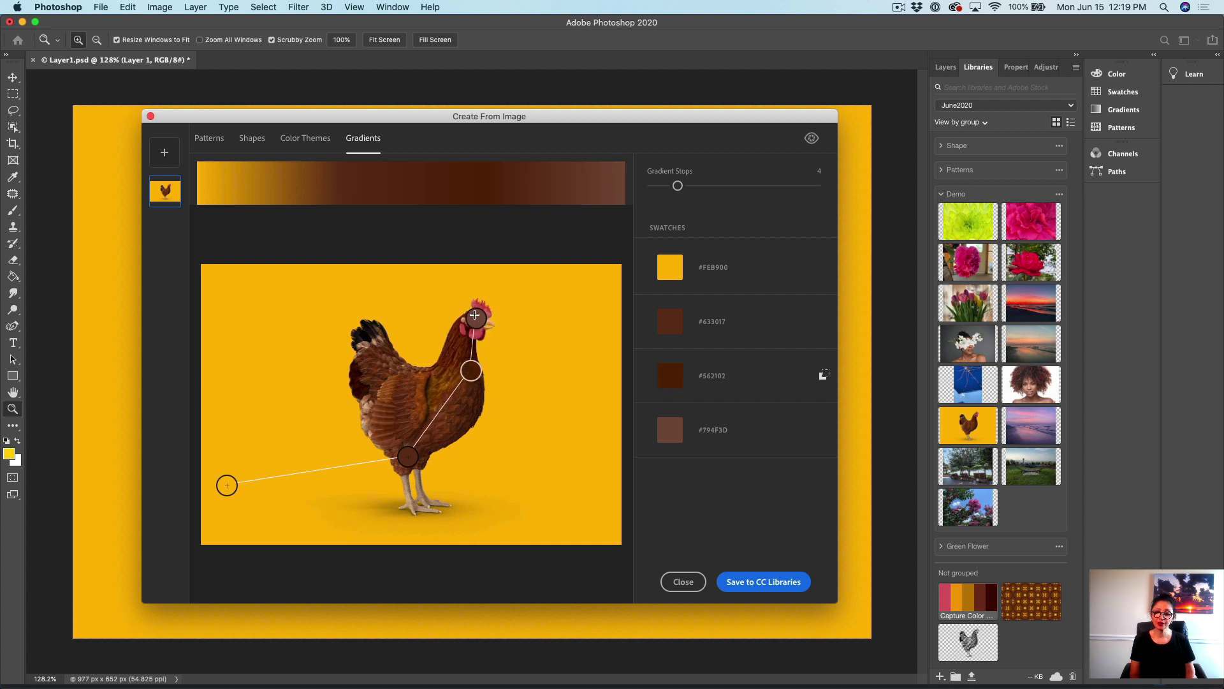
pyautogui.moveTo(476, 318); pyautogui.dragTo(480, 311)
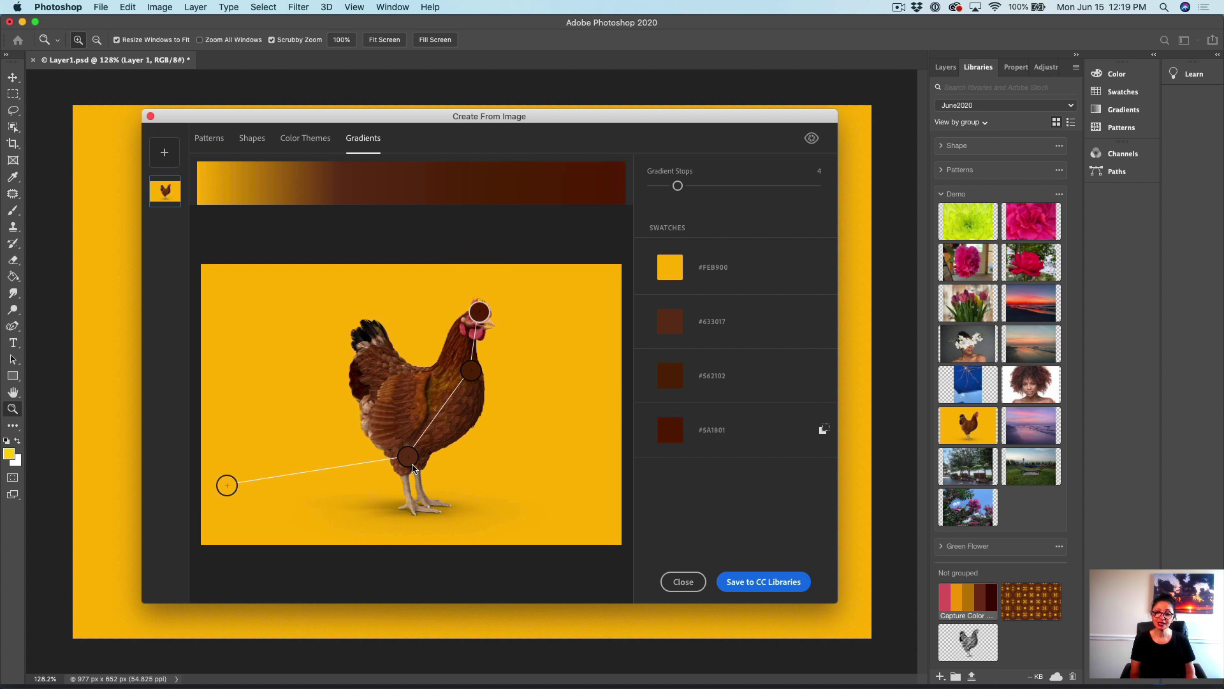
pyautogui.moveTo(408, 456); pyautogui.dragTo(385, 417)
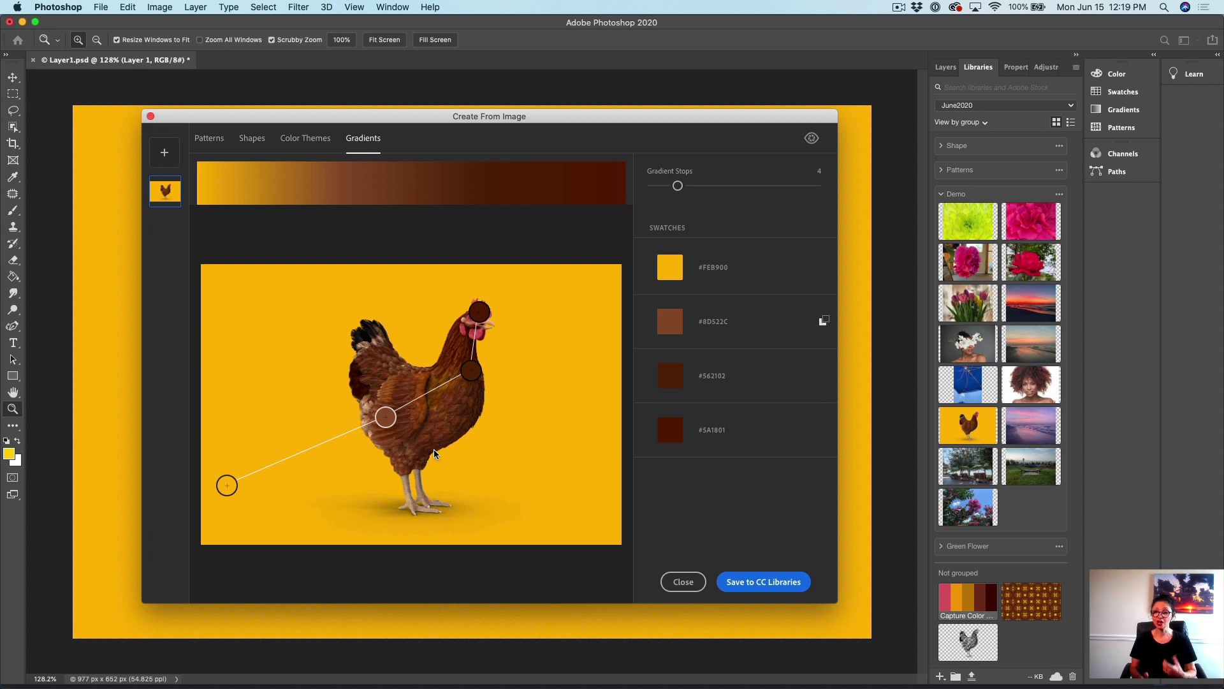
pyautogui.click(759, 585)
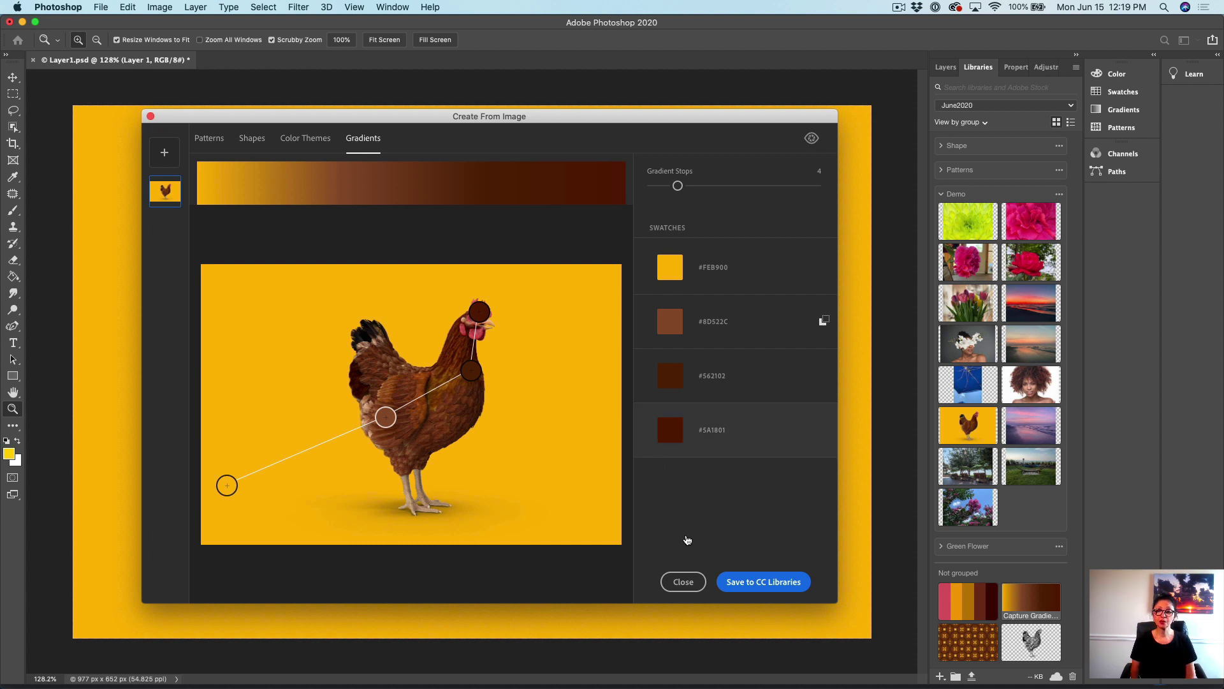
# - Apply the captured hen pattern from the library as a fill layer, try 1% and 12% scale, and set the scale to 9%
pyautogui.click(681, 581)
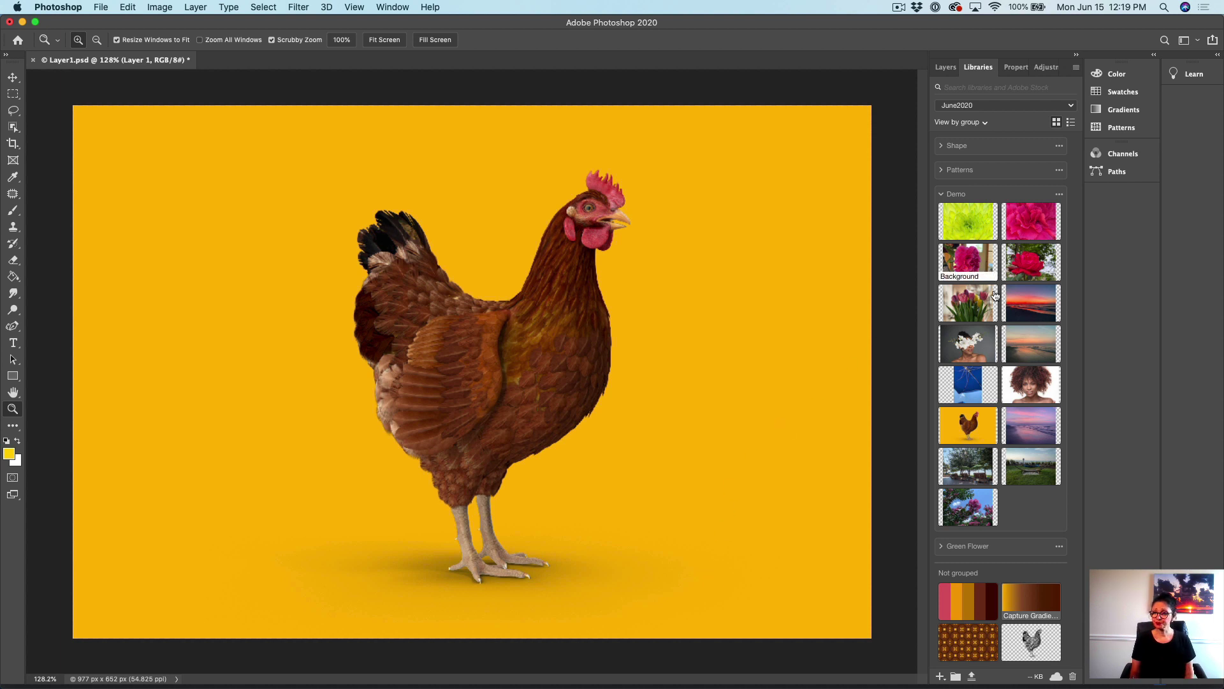
pyautogui.click(968, 636)
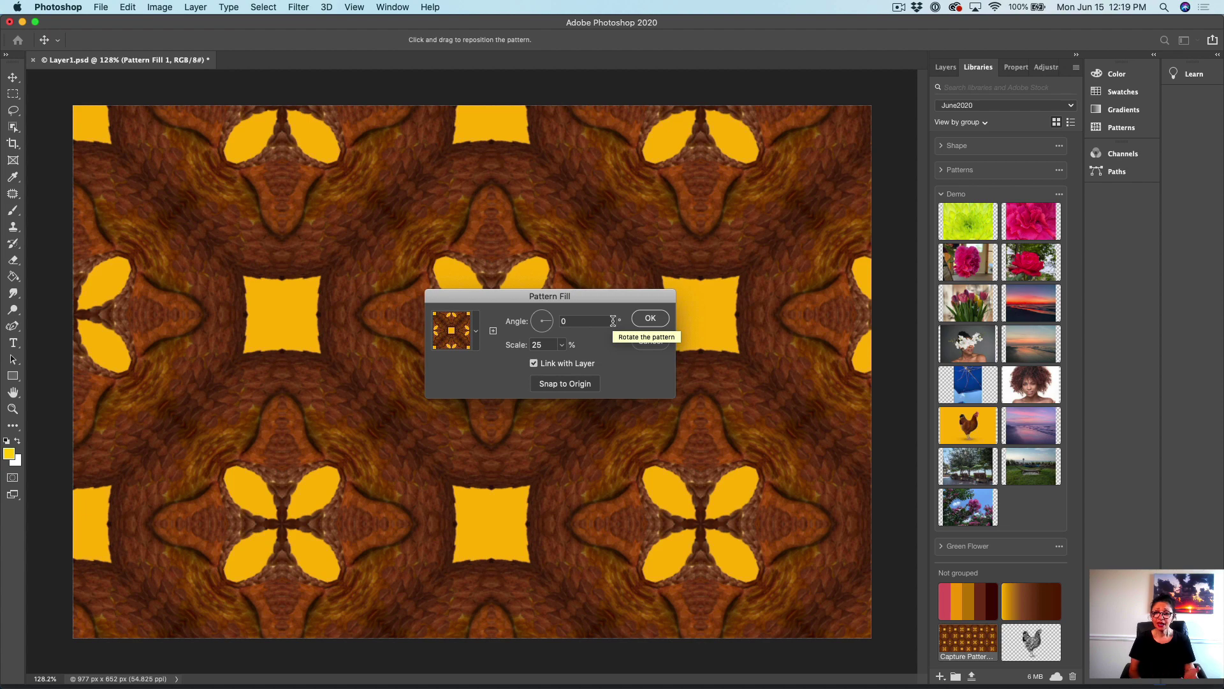
pyautogui.click(561, 345)
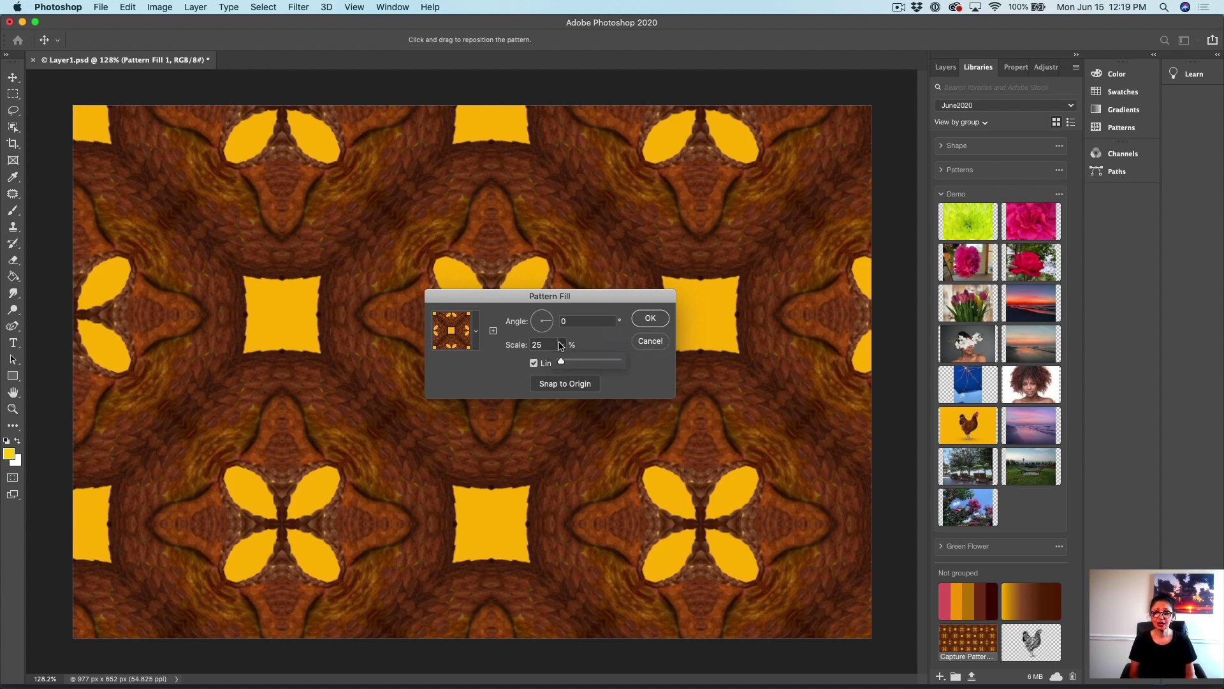
pyautogui.moveTo(560, 363); pyautogui.dragTo(549, 356)
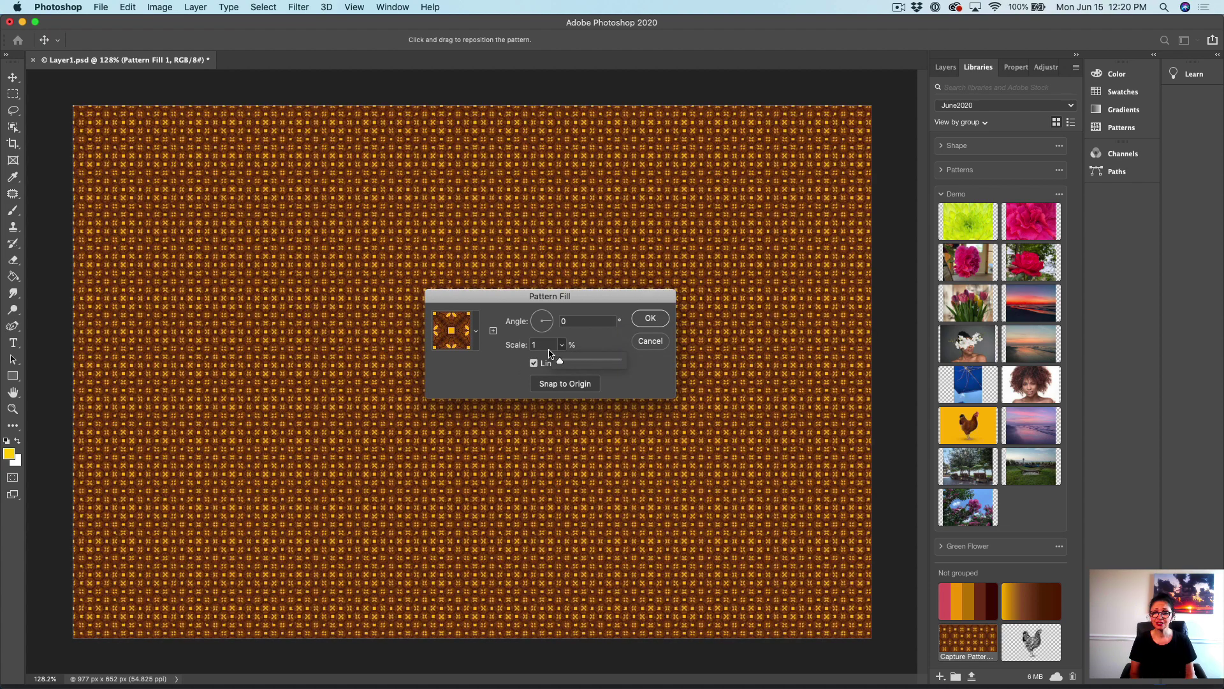
pyautogui.click(543, 349)
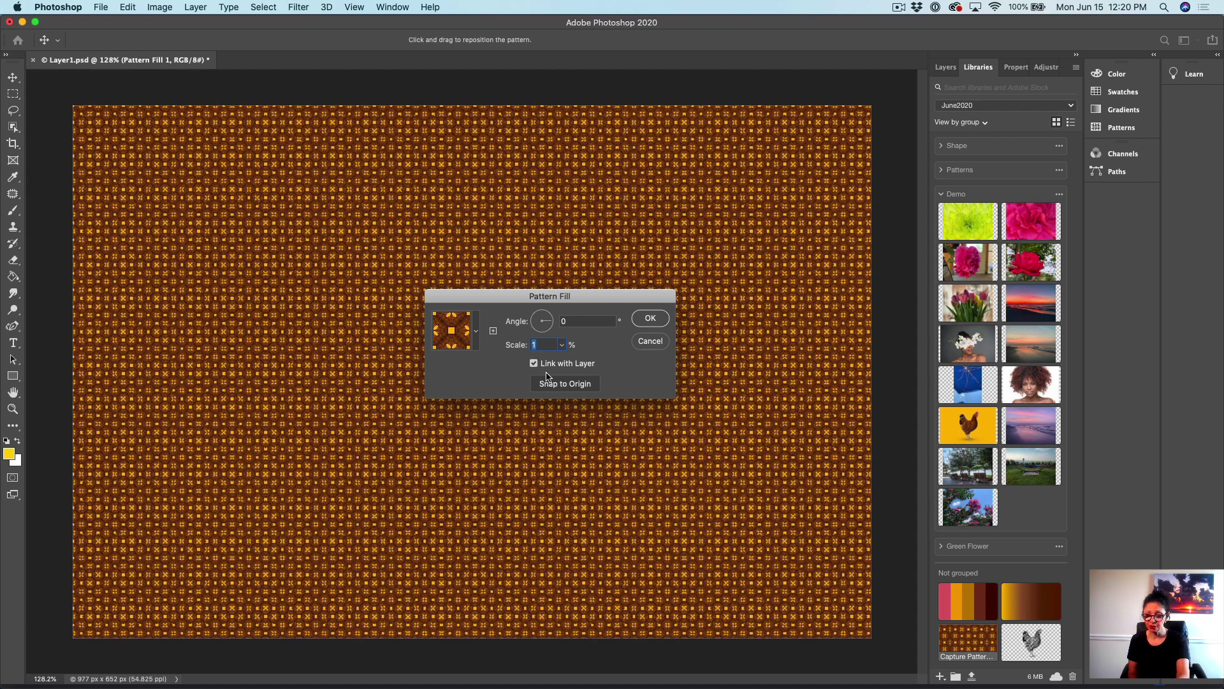
pyautogui.write('12')
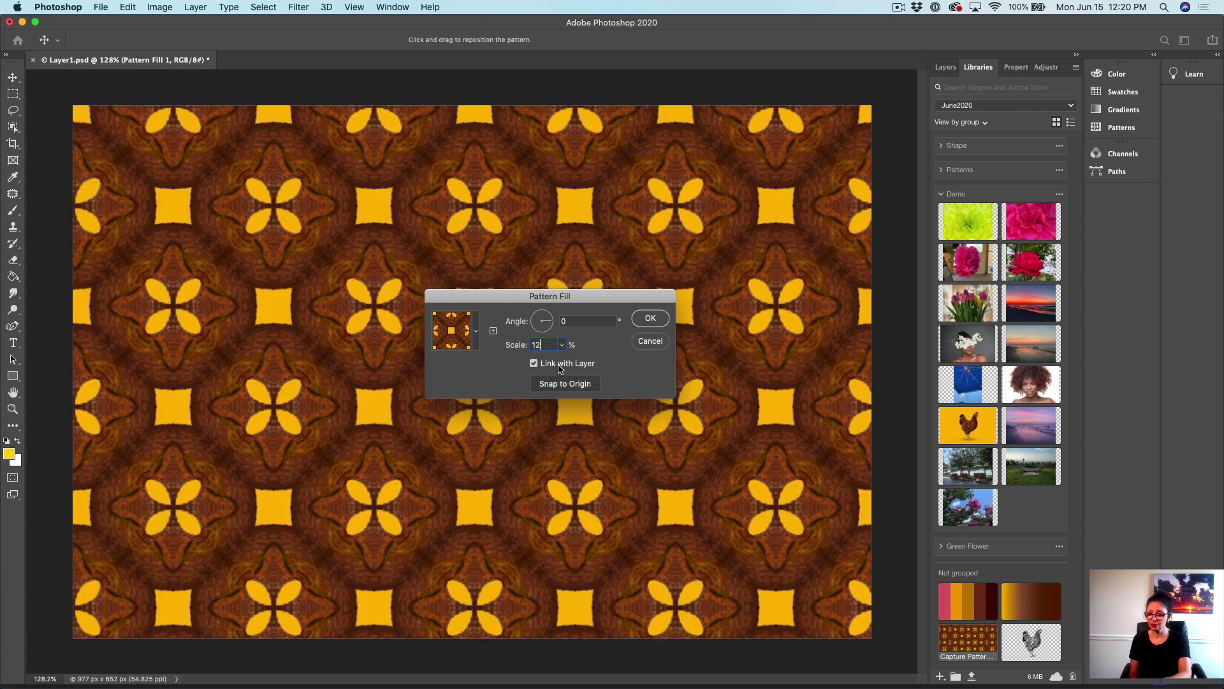
pyautogui.press('BackSpace')
pyautogui.press('BackSpace')
pyautogui.write('9')
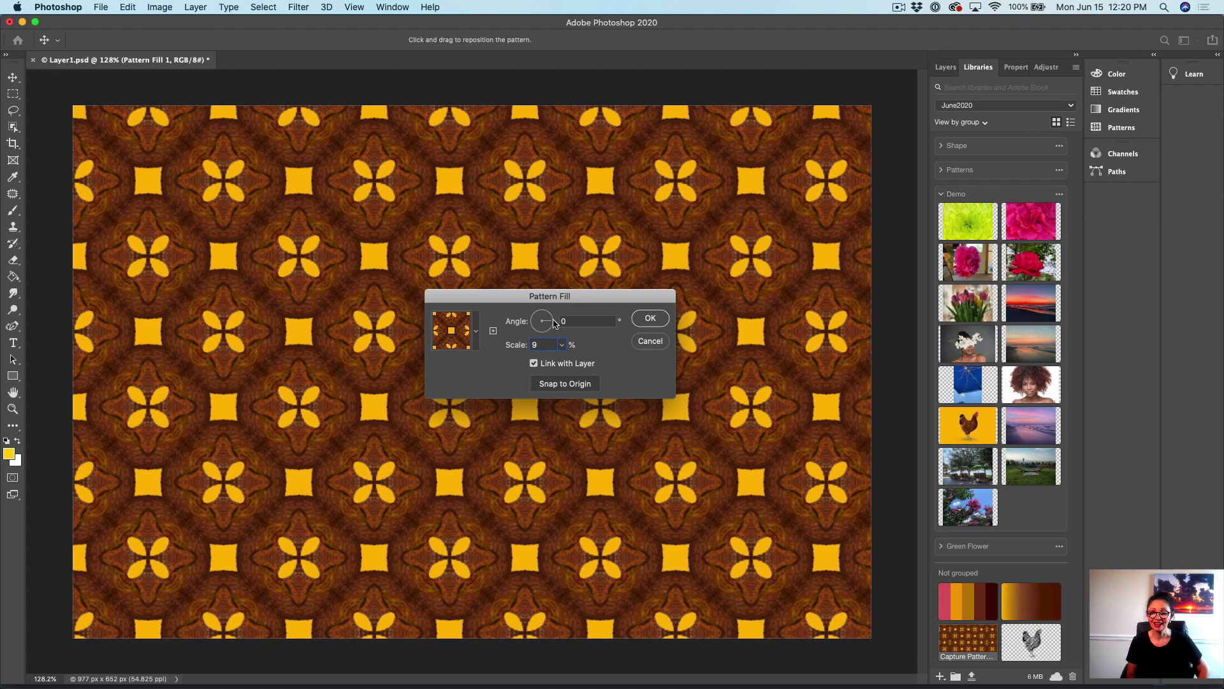
# - Rotate the pattern fill to -38.59°, set its scale to 7%, and accept the fill
pyautogui.moveTo(552, 326)
pyautogui.mouseDown()
pyautogui.moveTo(541, 337)
pyautogui.moveTo(536, 327)
pyautogui.moveTo(548, 316)
pyautogui.moveTo(554, 339)
pyautogui.mouseUp()
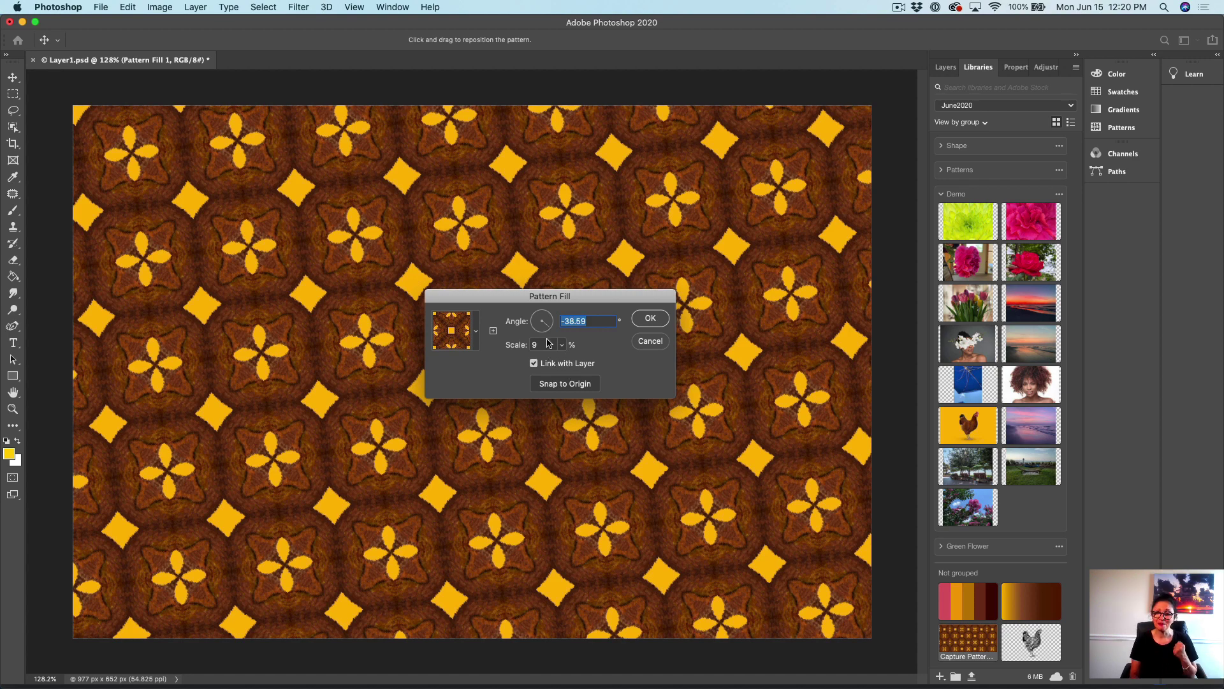
pyautogui.click(543, 344)
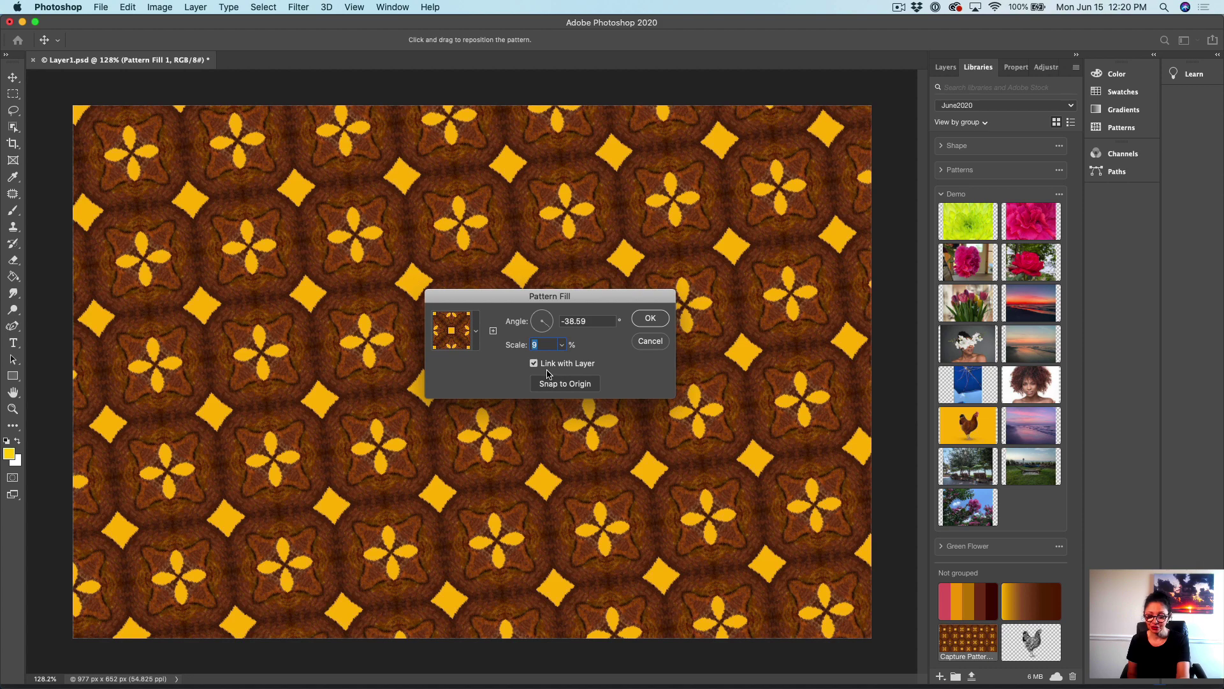
pyautogui.write('7')
pyautogui.click(648, 318)
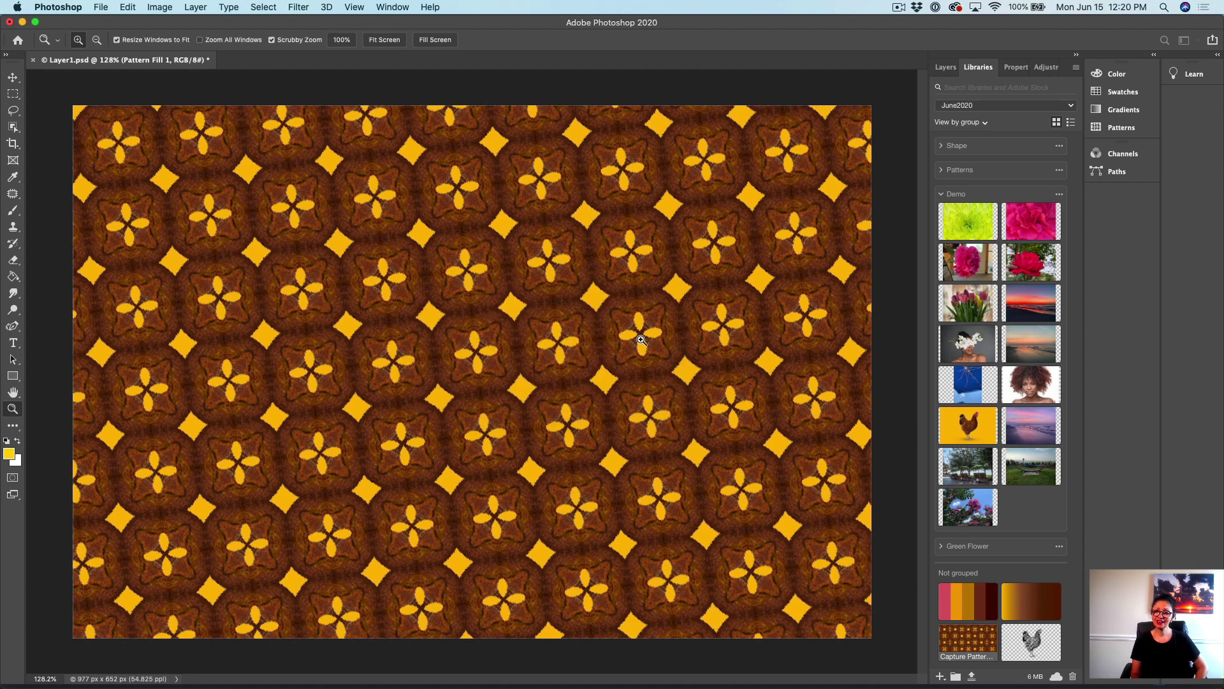
# - Set the pattern fill layer's blend mode to Lighten
pyautogui.click(941, 70)
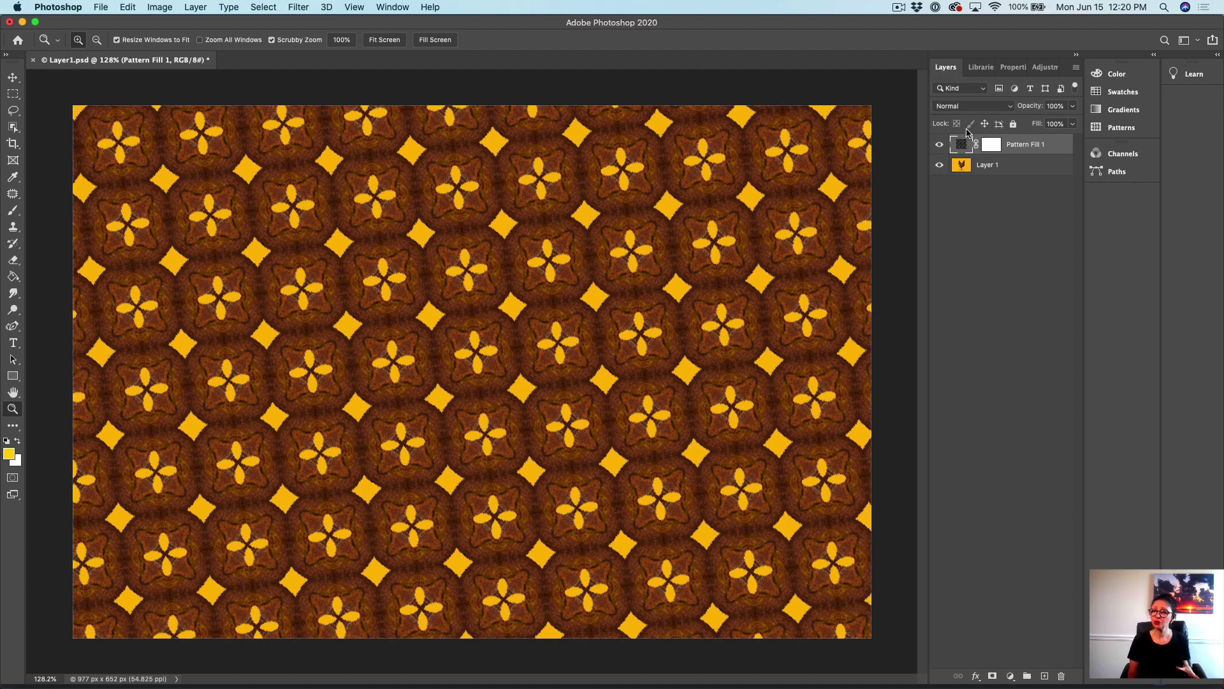
pyautogui.click(963, 107)
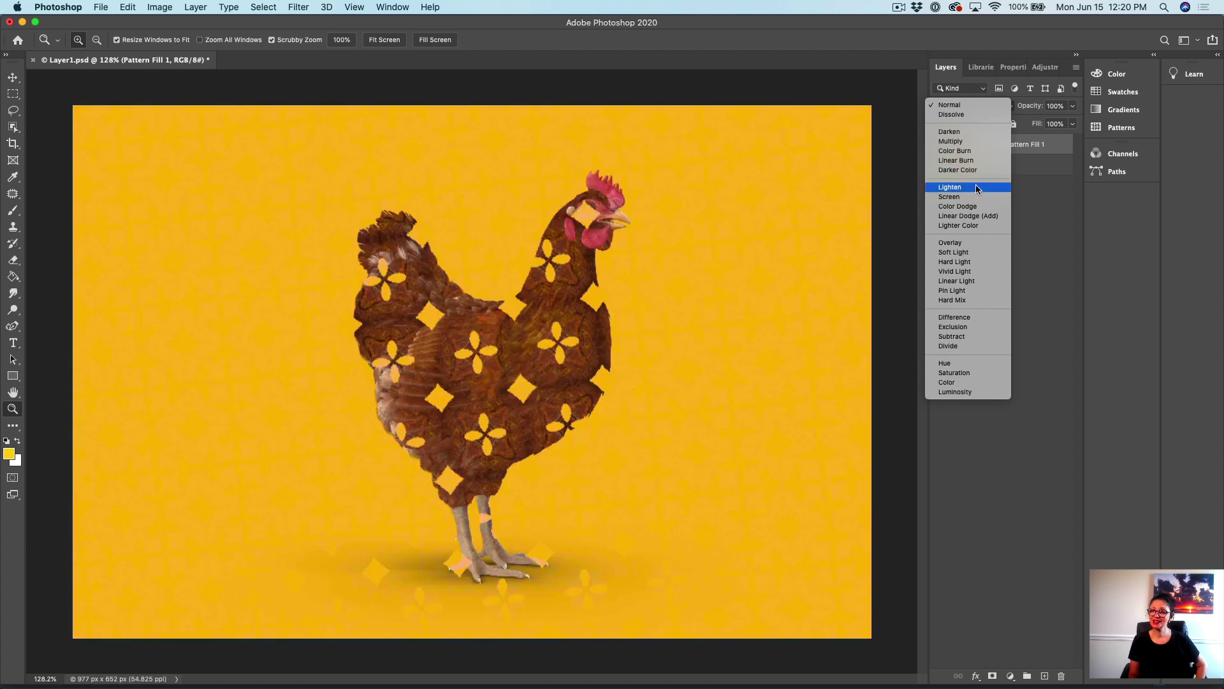
pyautogui.click(975, 187)
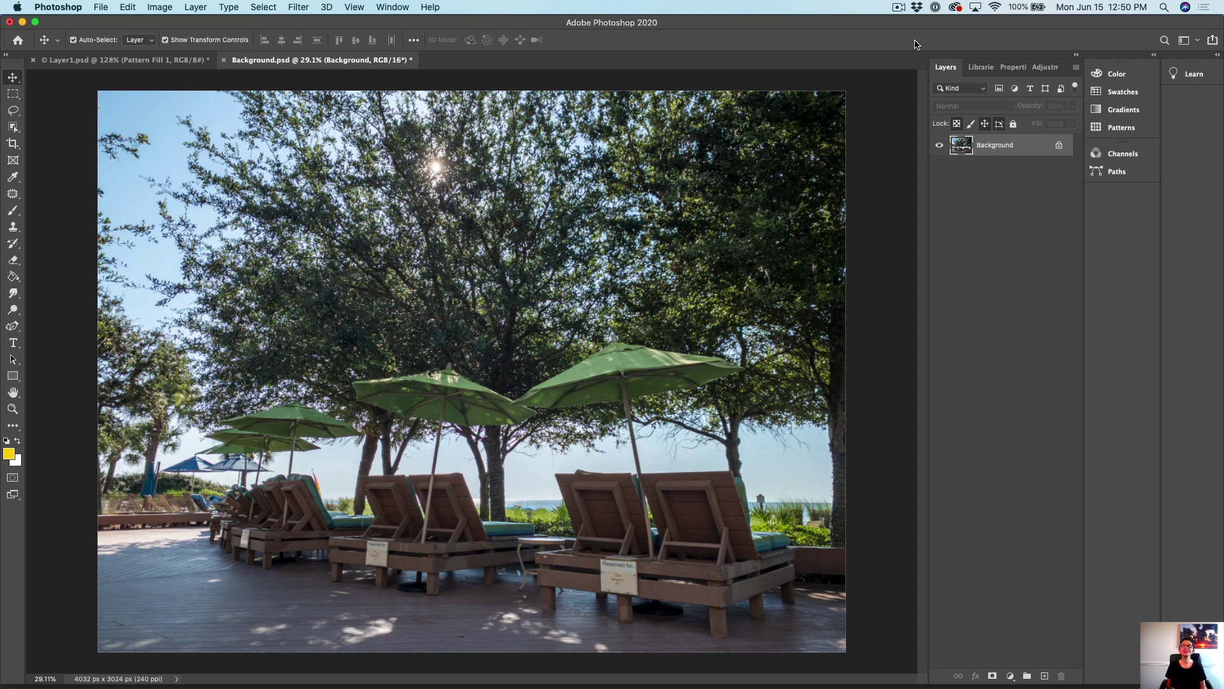
# - Convert the beach umbrella photo's background layer for smart filters and open it in the Camera Raw Filter
pyautogui.click(299, 7)
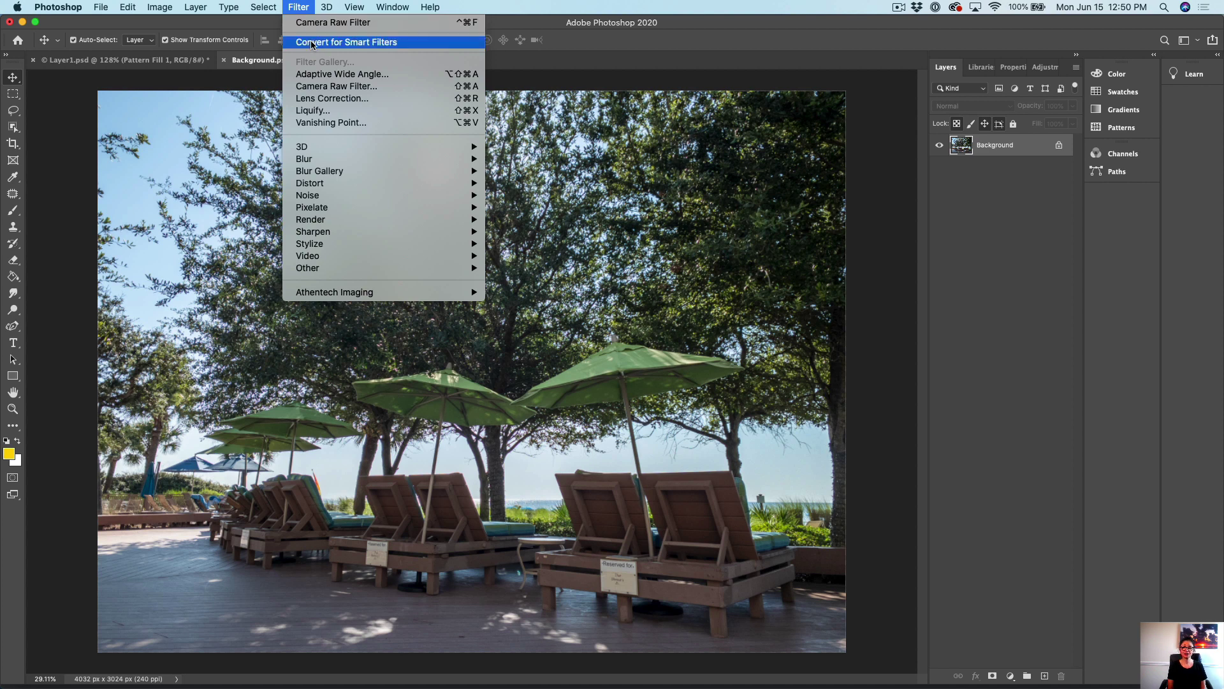
pyautogui.click(313, 42)
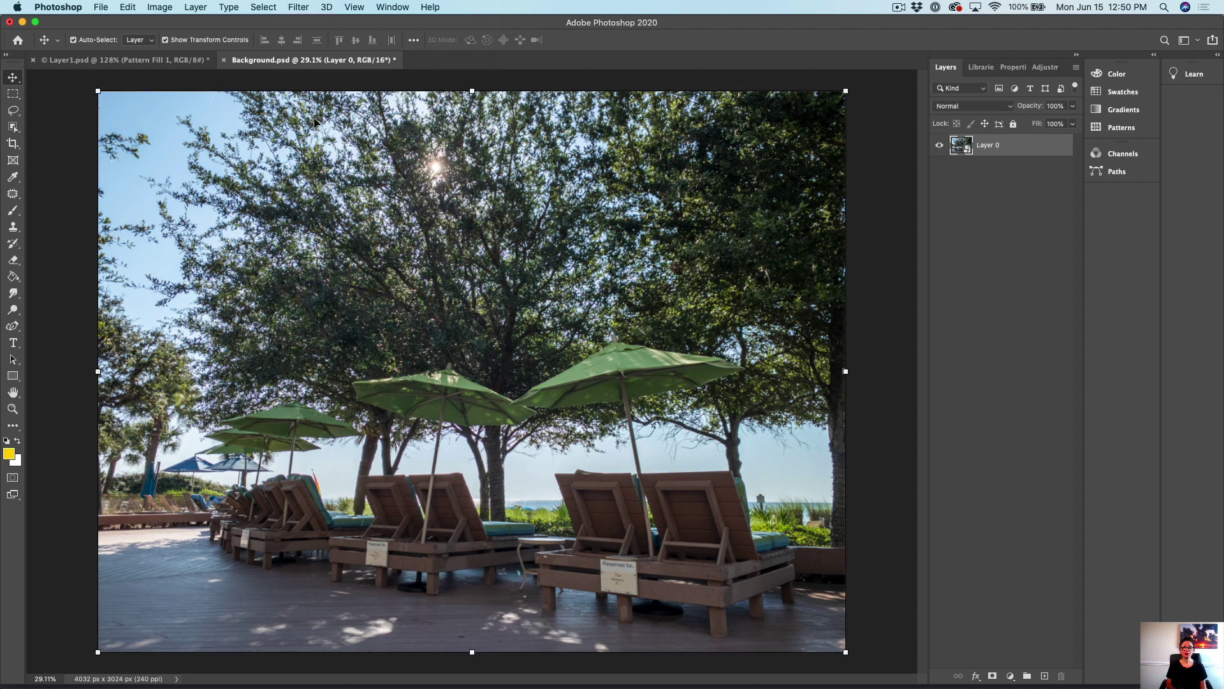
pyautogui.click(296, 7)
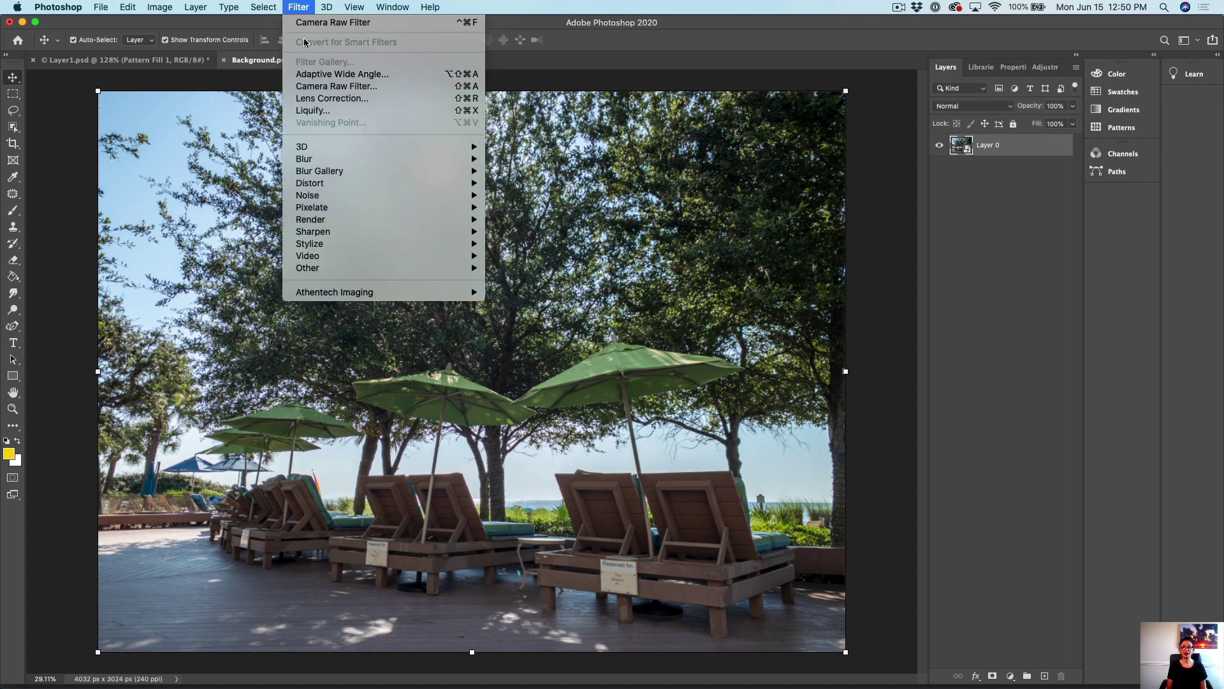
pyautogui.click(326, 86)
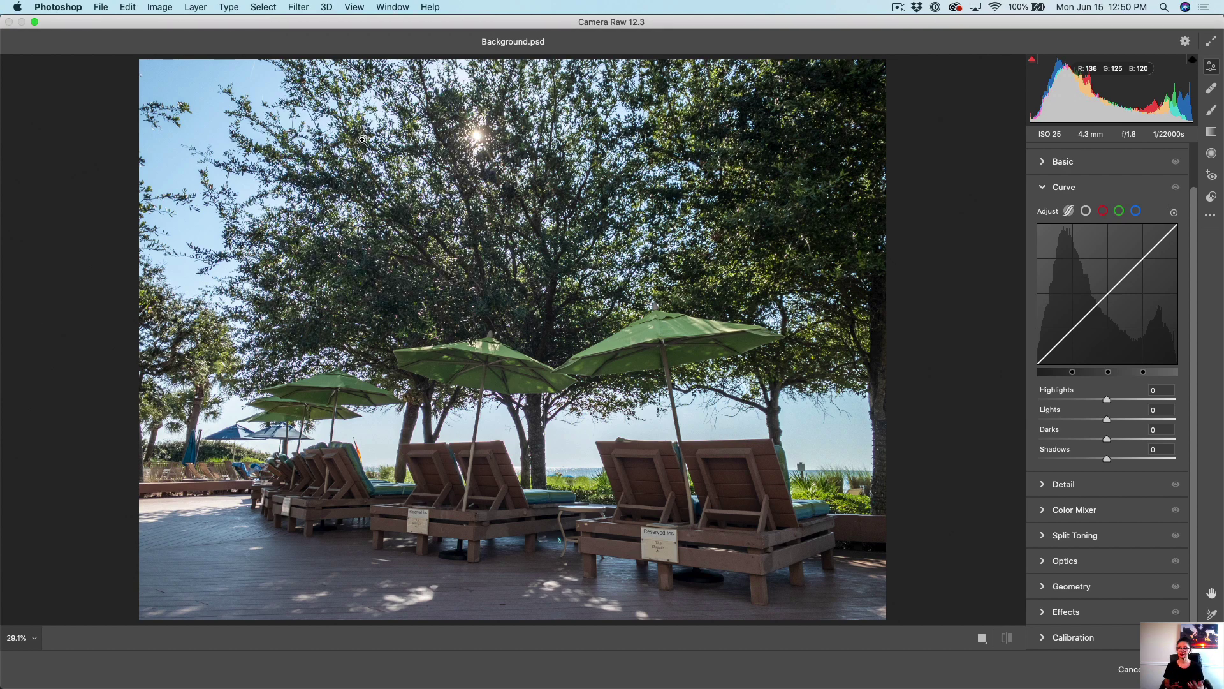
# - Paint a brush adjustment over the nearest, largest green umbrella with brush size 9 and Auto Mask on
pyautogui.moveTo(732, 357); pyautogui.dragTo(708, 337)
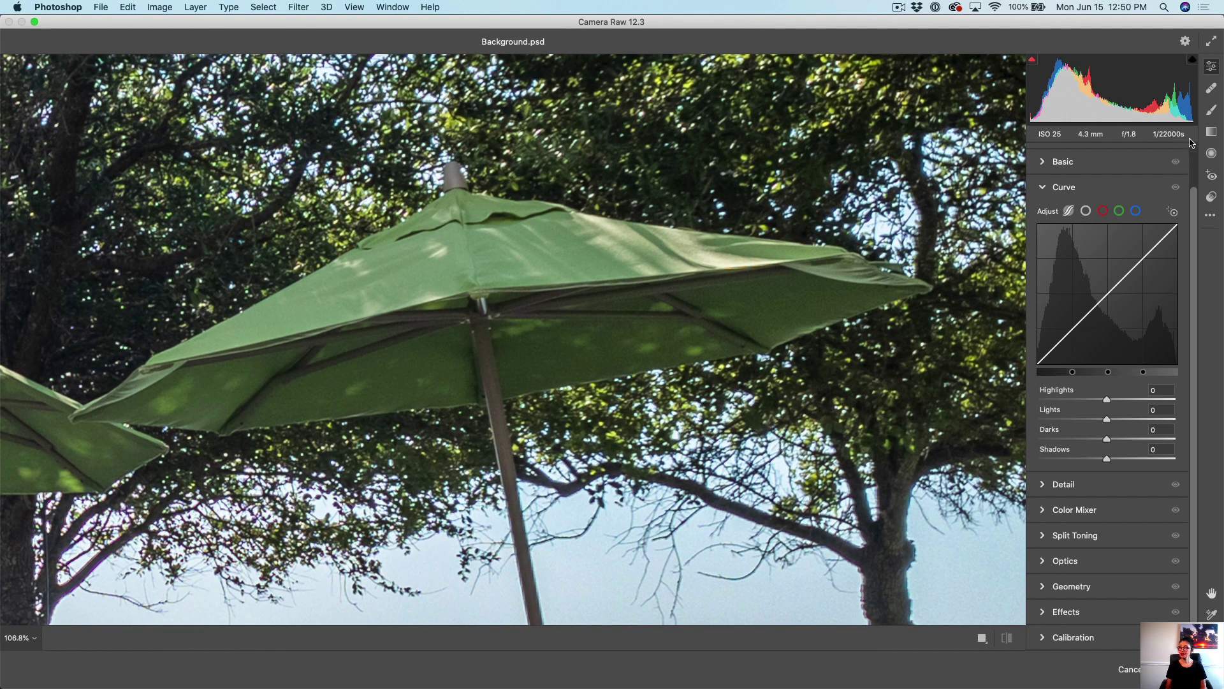
pyautogui.click(1212, 110)
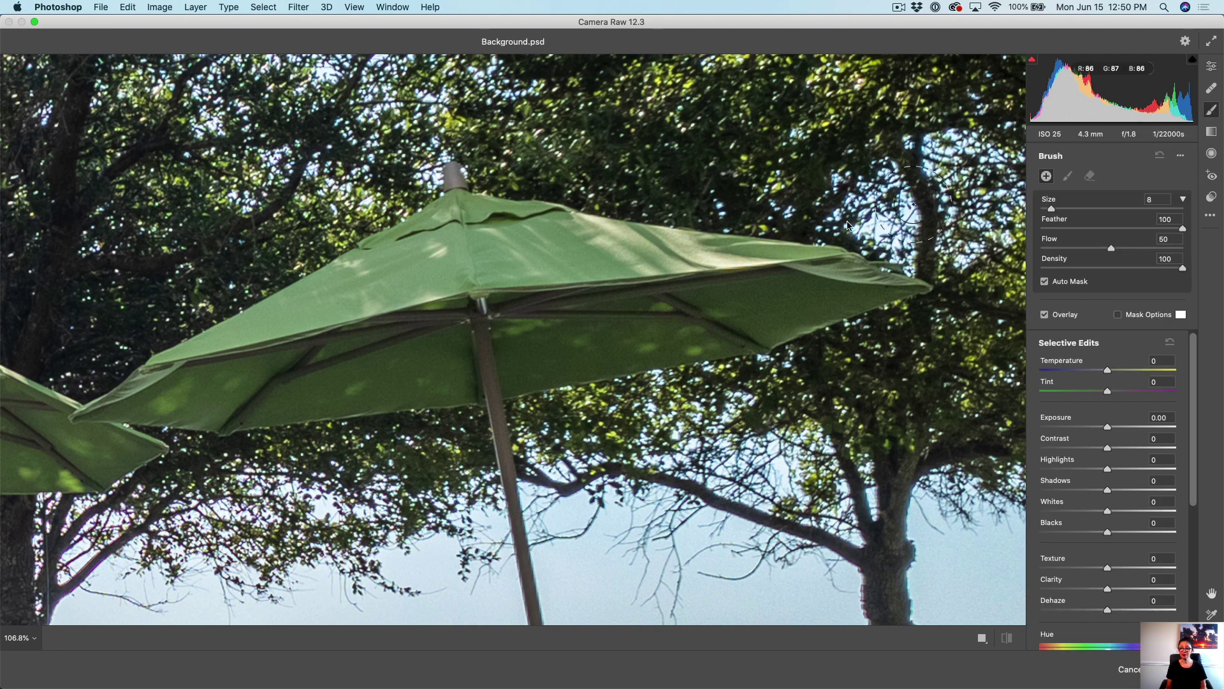
pyautogui.press(']')
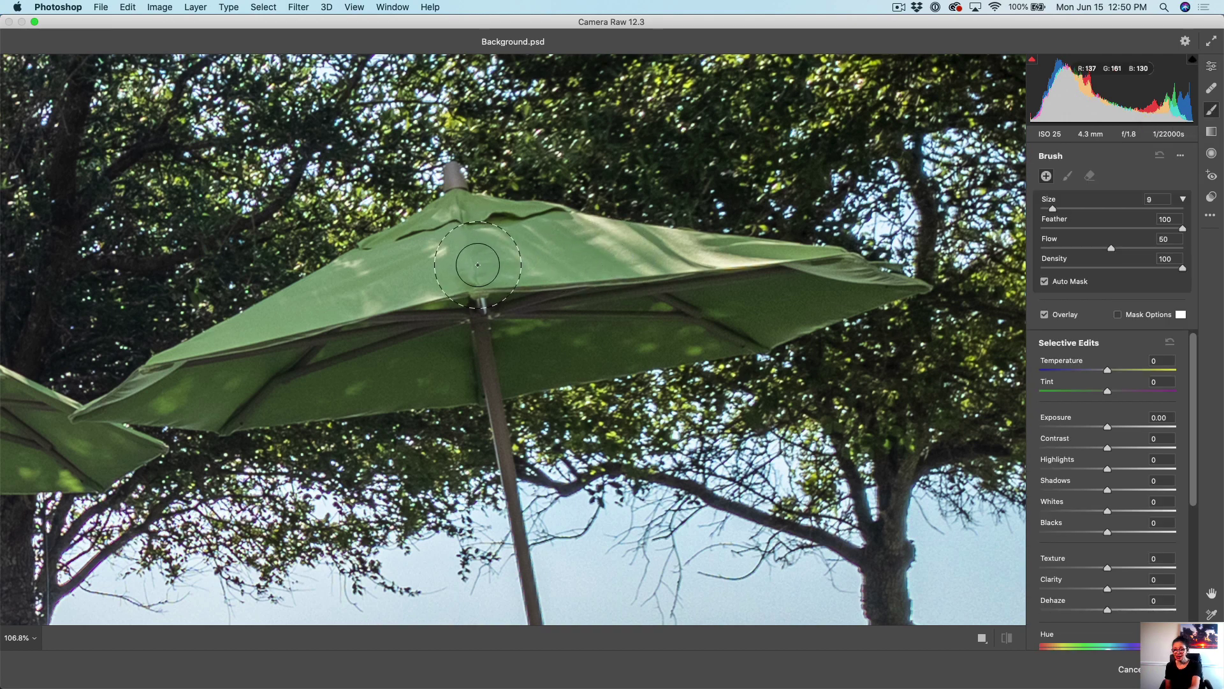
pyautogui.moveTo(478, 258)
pyautogui.mouseDown()
pyautogui.moveTo(437, 276)
pyautogui.moveTo(459, 223)
pyautogui.mouseUp()
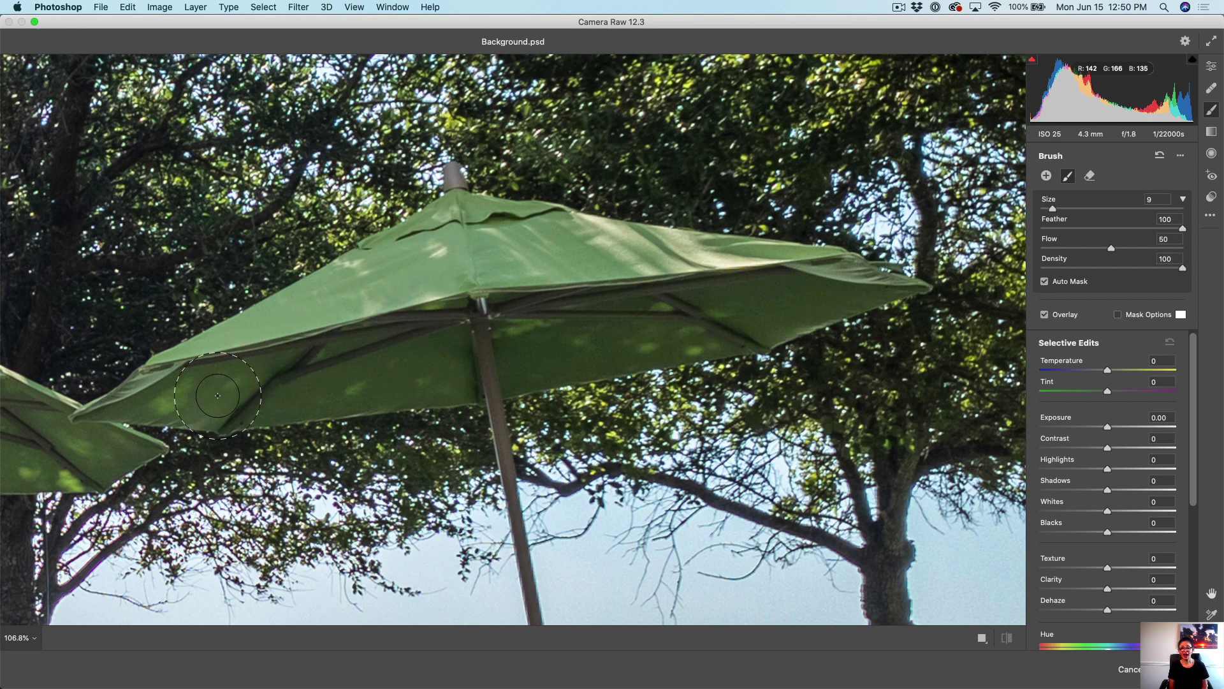
pyautogui.click(478, 255)
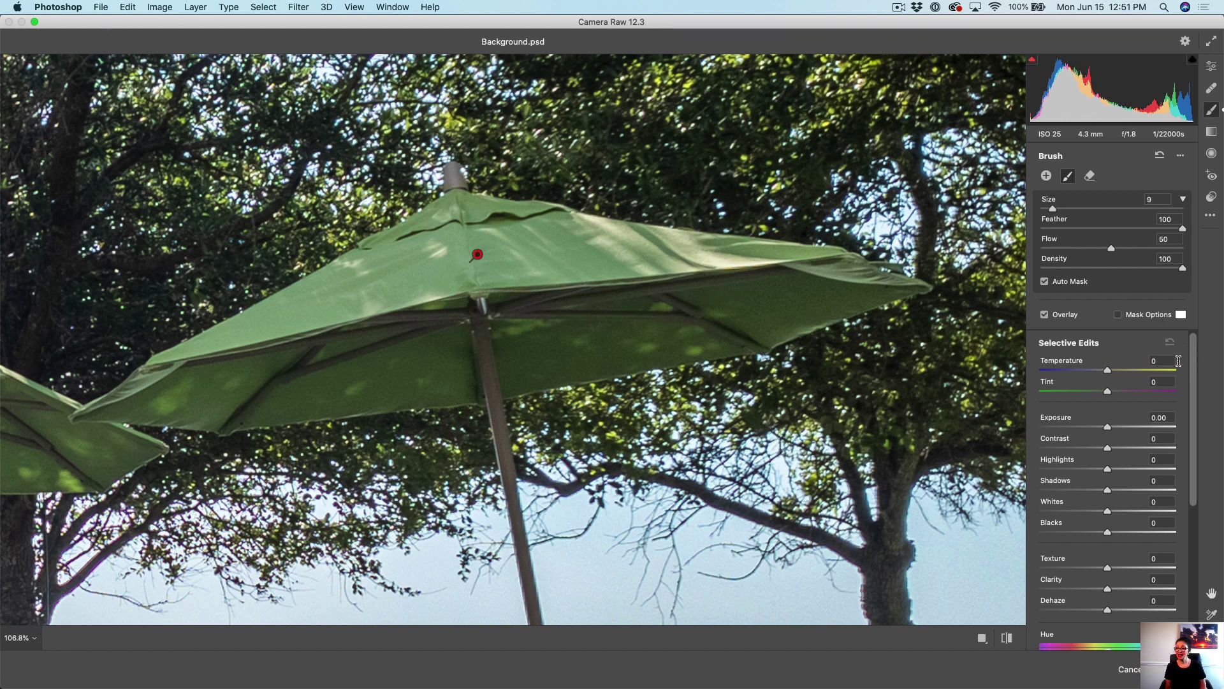
# - Set the brush adjustment's hue to -93.5 and paint over the missed areas at both ends of the umbrella
pyautogui.moveTo(1196, 361); pyautogui.dragTo(1196, 449)
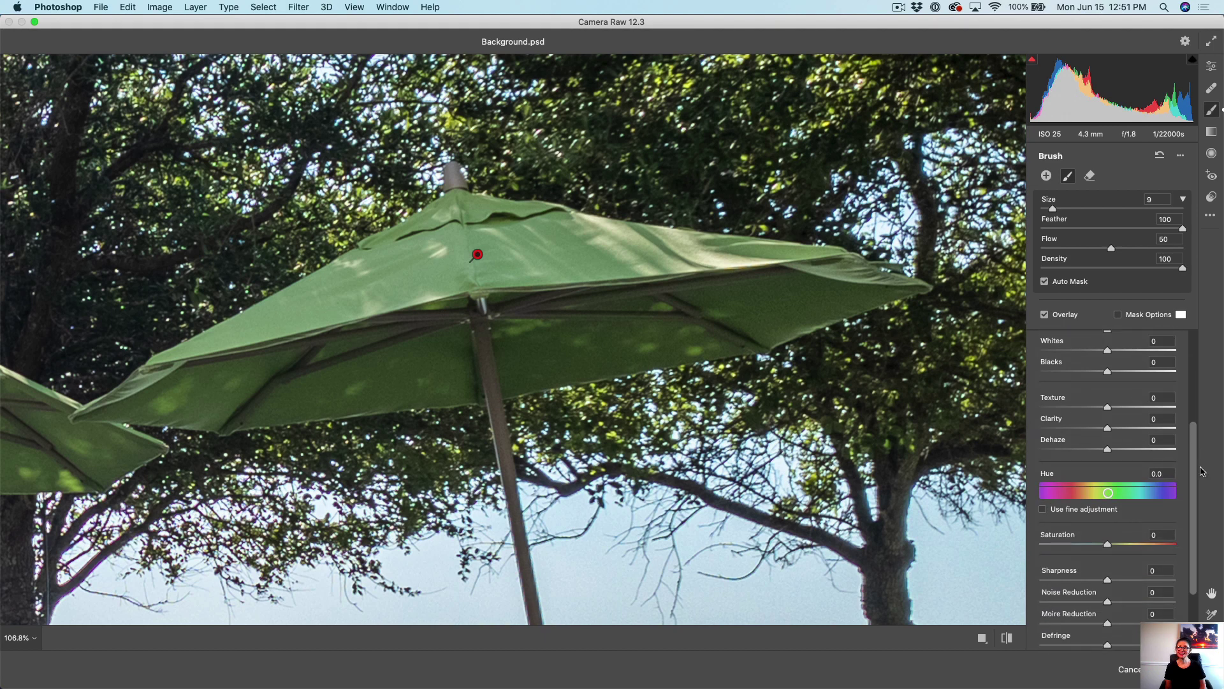
pyautogui.click(1109, 497)
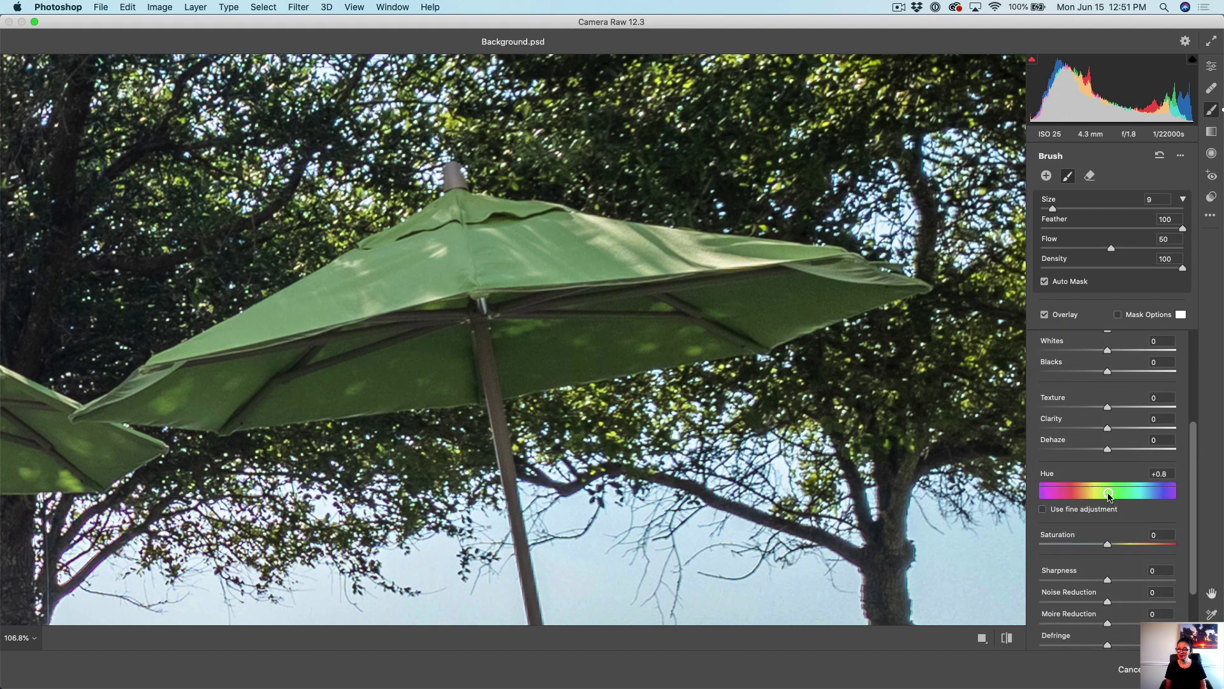
pyautogui.moveTo(1109, 497)
pyautogui.mouseDown()
pyautogui.moveTo(1066, 486)
pyautogui.moveTo(1079, 482)
pyautogui.mouseUp()
pyautogui.moveTo(791, 268)
pyautogui.mouseDown()
pyautogui.moveTo(699, 253)
pyautogui.moveTo(829, 275)
pyautogui.moveTo(799, 262)
pyautogui.moveTo(718, 259)
pyautogui.moveTo(879, 290)
pyautogui.mouseUp()
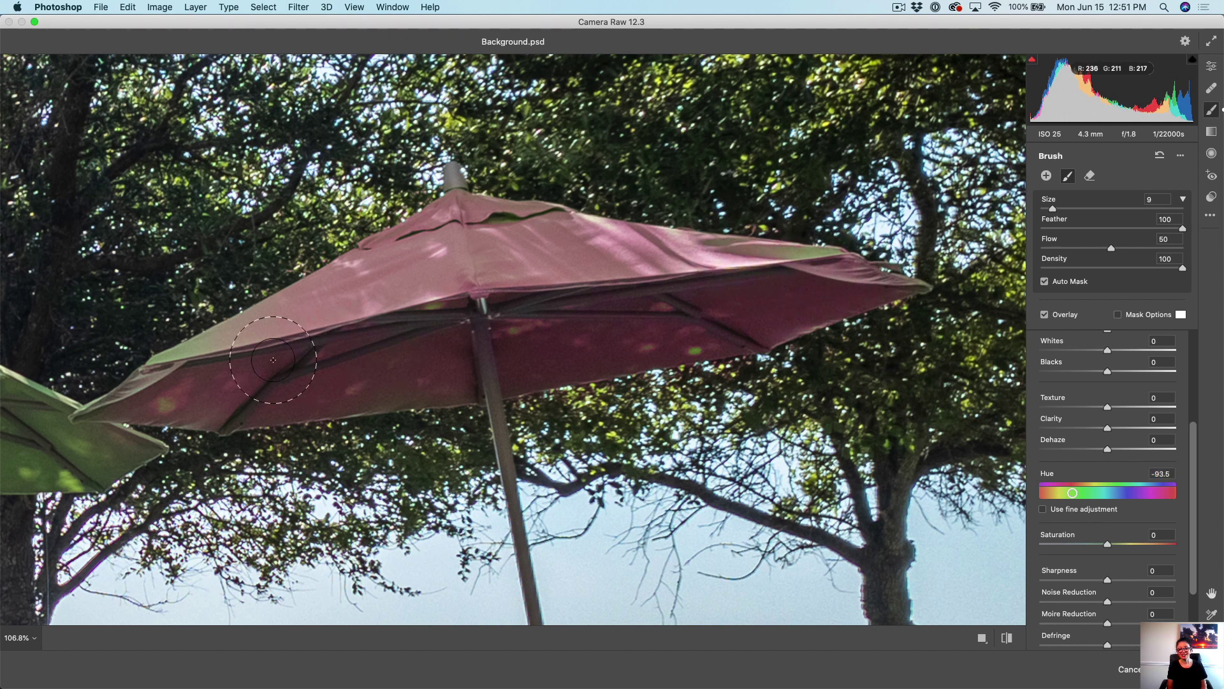
pyautogui.moveTo(255, 328); pyautogui.dragTo(156, 395)
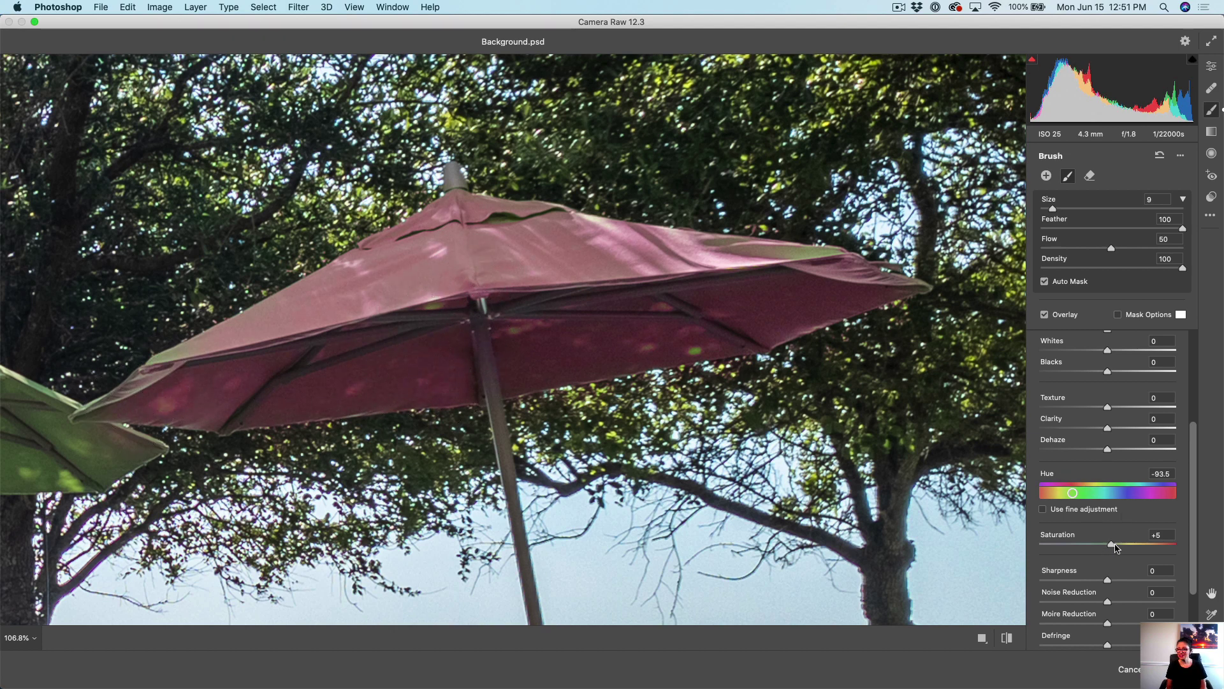
# - Set the umbrella adjustment's saturation to +92 and temperature to +54, and paint over the remaining green along its upper edge
pyautogui.moveTo(1113, 545); pyautogui.dragTo(1162, 544)
pyautogui.moveTo(1196, 470); pyautogui.dragTo(1147, 377)
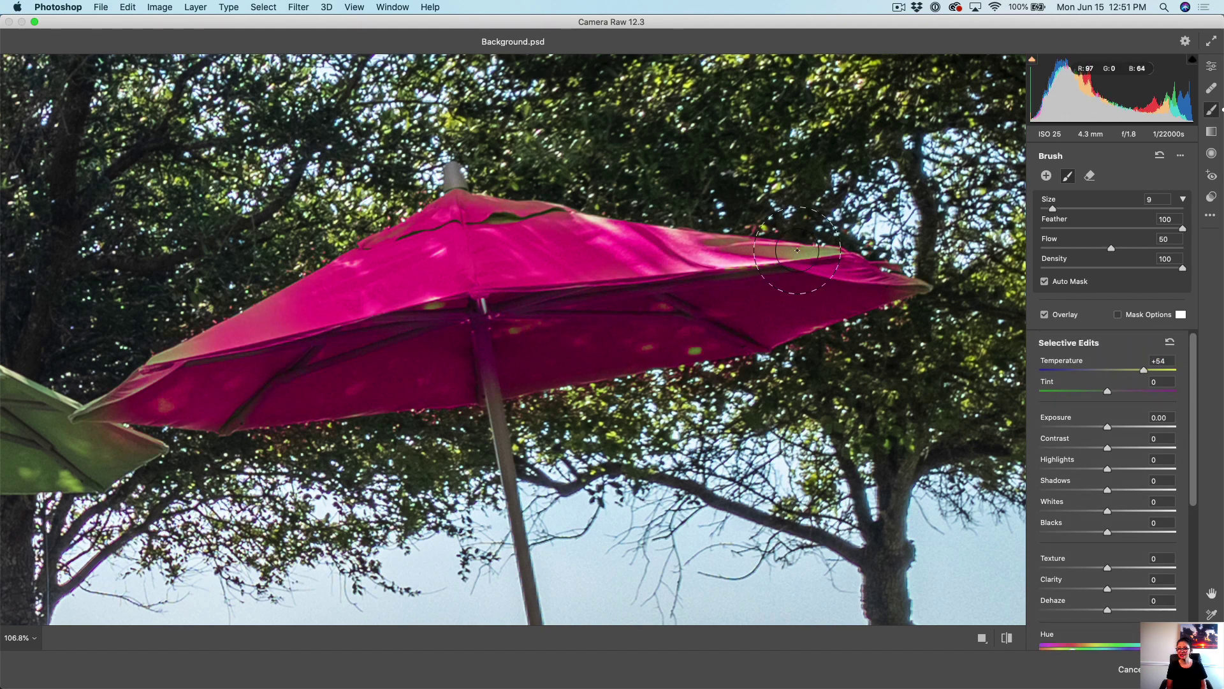
pyautogui.moveTo(797, 250)
pyautogui.mouseDown()
pyautogui.moveTo(839, 257)
pyautogui.moveTo(704, 243)
pyautogui.moveTo(560, 283)
pyautogui.moveTo(479, 255)
pyautogui.mouseUp()
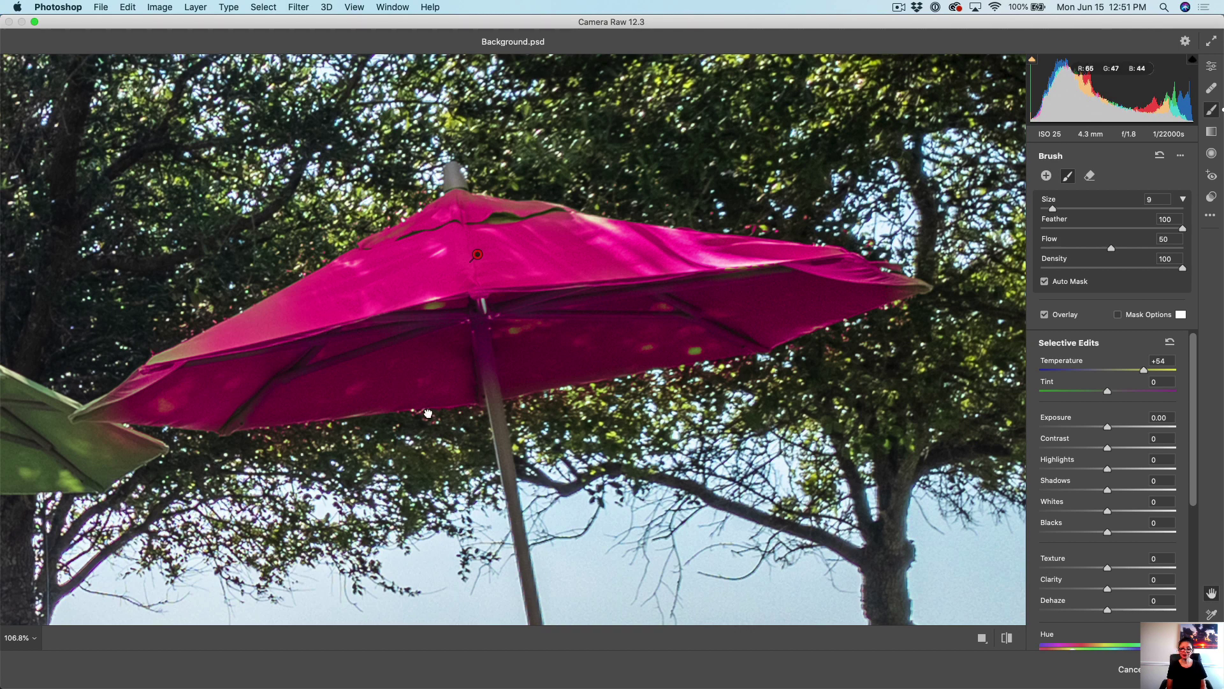
# - Start a new brush adjustment and paint it over the second umbrella, beside the magenta one
pyautogui.moveTo(428, 414); pyautogui.dragTo(870, 321)
pyautogui.moveTo(549, 323); pyautogui.dragTo(821, 379)
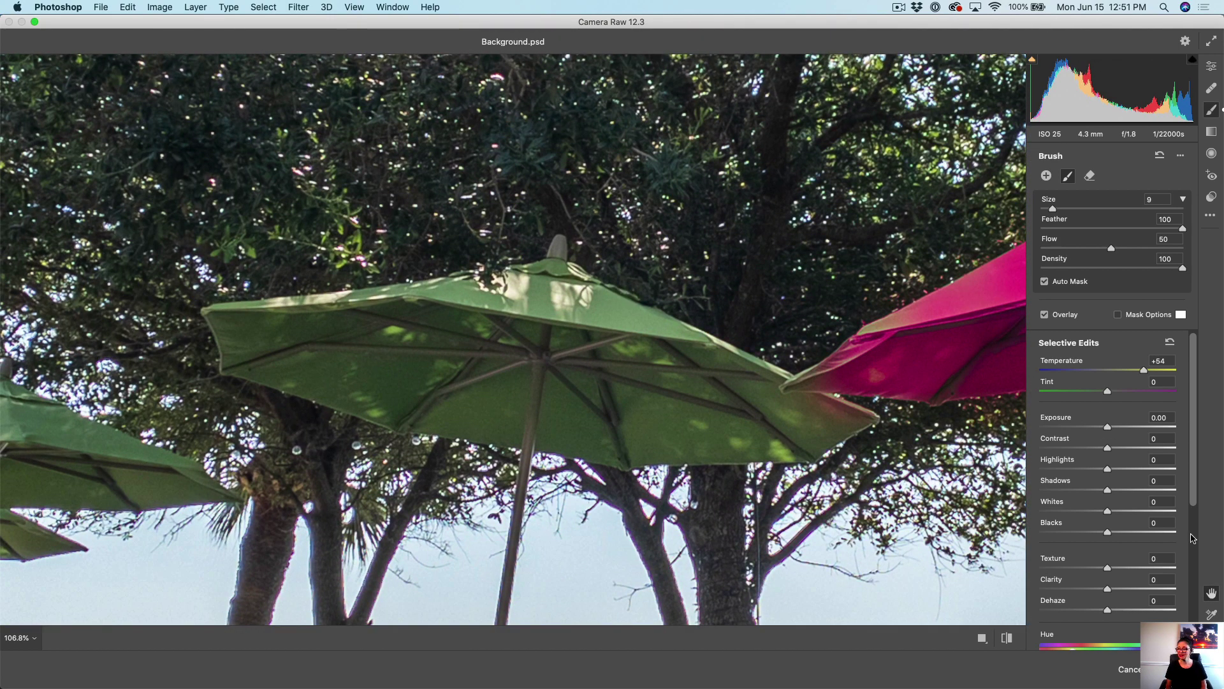
pyautogui.click(1046, 175)
pyautogui.moveTo(567, 299)
pyautogui.mouseDown()
pyautogui.moveTo(550, 325)
pyautogui.moveTo(543, 303)
pyautogui.moveTo(540, 329)
pyautogui.moveTo(548, 296)
pyautogui.moveTo(556, 307)
pyautogui.moveTo(533, 305)
pyautogui.moveTo(526, 320)
pyautogui.moveTo(449, 327)
pyautogui.moveTo(471, 303)
pyautogui.moveTo(424, 304)
pyautogui.moveTo(251, 349)
pyautogui.moveTo(222, 333)
pyautogui.moveTo(447, 290)
pyautogui.moveTo(359, 366)
pyautogui.moveTo(470, 386)
pyautogui.moveTo(485, 355)
pyautogui.moveTo(479, 399)
pyautogui.moveTo(477, 381)
pyautogui.moveTo(570, 386)
pyautogui.moveTo(556, 303)
pyautogui.moveTo(720, 380)
pyautogui.moveTo(719, 392)
pyautogui.moveTo(660, 351)
pyautogui.moveTo(785, 418)
pyautogui.moveTo(775, 425)
pyautogui.moveTo(851, 422)
pyautogui.moveTo(505, 401)
pyautogui.moveTo(641, 385)
pyautogui.moveTo(633, 334)
pyautogui.moveTo(718, 367)
pyautogui.moveTo(631, 326)
pyautogui.moveTo(668, 337)
pyautogui.mouseUp()
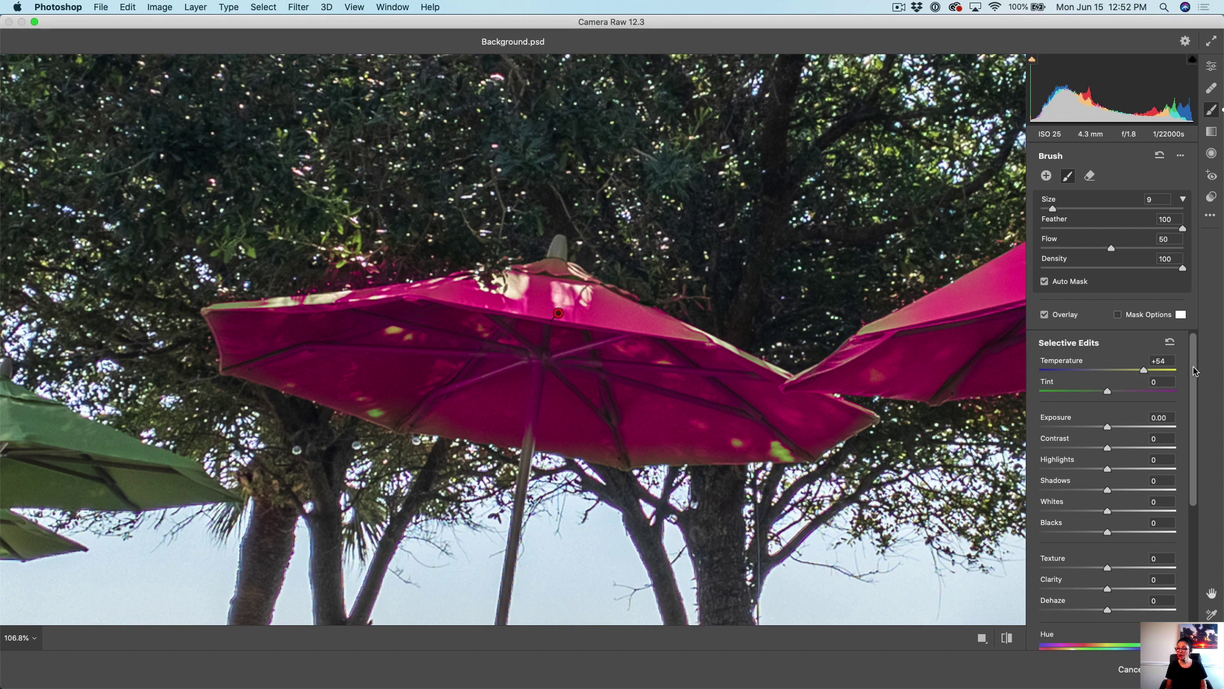
# - Set the second umbrella's hue to +41.5 and brush over its canopy again
pyautogui.moveTo(1195, 367); pyautogui.dragTo(1203, 441)
pyautogui.moveTo(1073, 524); pyautogui.dragTo(1123, 524)
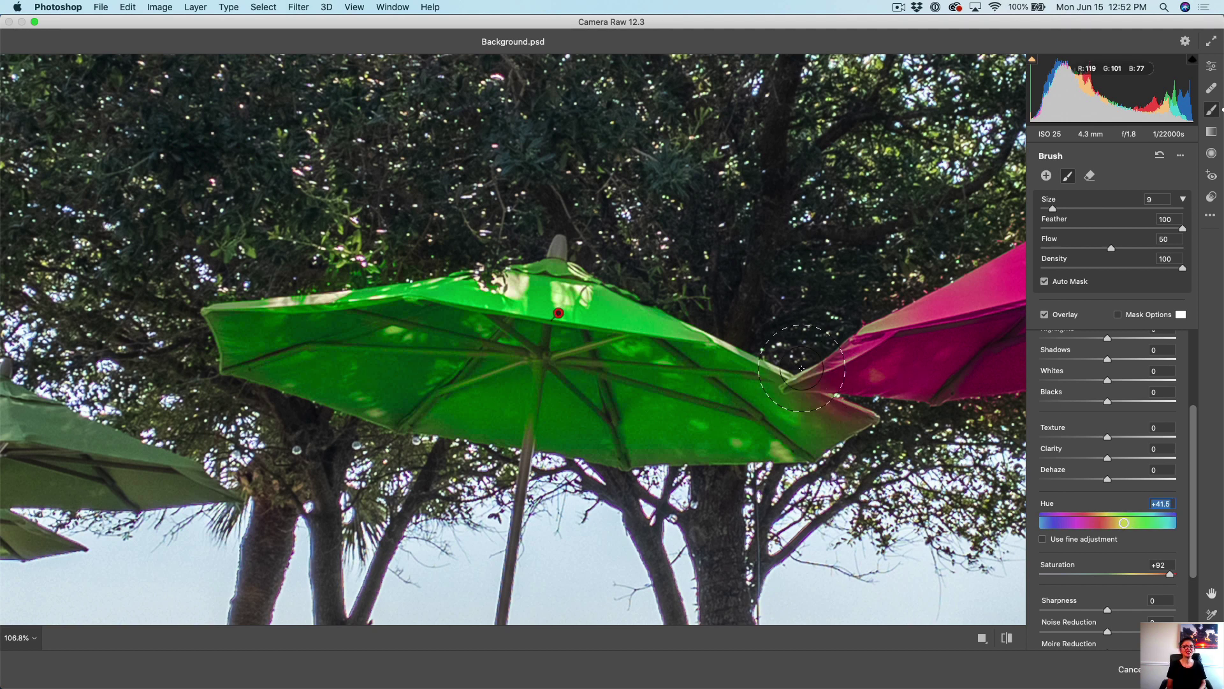
pyautogui.moveTo(632, 366)
pyautogui.mouseDown()
pyautogui.moveTo(376, 354)
pyautogui.moveTo(381, 379)
pyautogui.moveTo(306, 357)
pyautogui.moveTo(743, 417)
pyautogui.moveTo(542, 280)
pyautogui.moveTo(530, 290)
pyautogui.mouseUp()
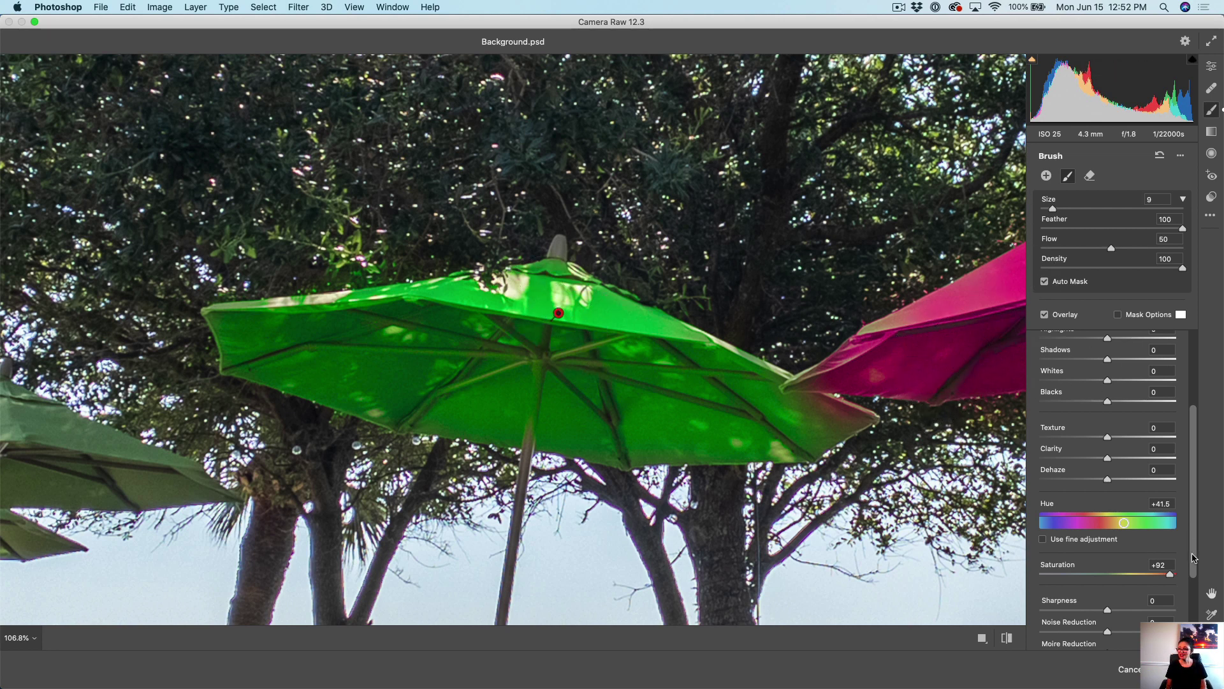
# - Paint a new brush adjustment over the third umbrella, set its hue to +164.8, and fill in the missed canopy areas
pyautogui.moveTo(398, 431); pyautogui.dragTo(1025, 170)
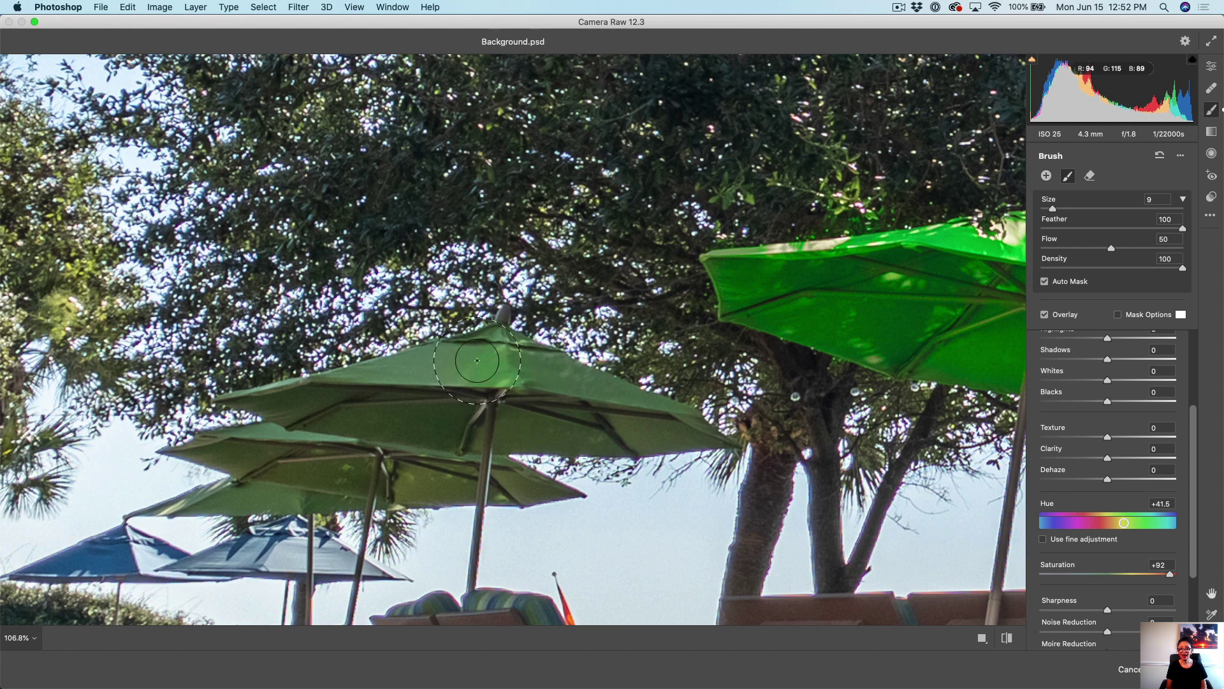
pyautogui.moveTo(477, 361)
pyautogui.mouseDown()
pyautogui.moveTo(398, 404)
pyautogui.moveTo(371, 389)
pyautogui.moveTo(259, 402)
pyautogui.moveTo(566, 405)
pyautogui.moveTo(541, 362)
pyautogui.moveTo(511, 350)
pyautogui.moveTo(644, 419)
pyautogui.moveTo(702, 433)
pyautogui.moveTo(531, 433)
pyautogui.moveTo(499, 403)
pyautogui.moveTo(459, 393)
pyautogui.moveTo(475, 384)
pyautogui.moveTo(424, 360)
pyautogui.mouseUp()
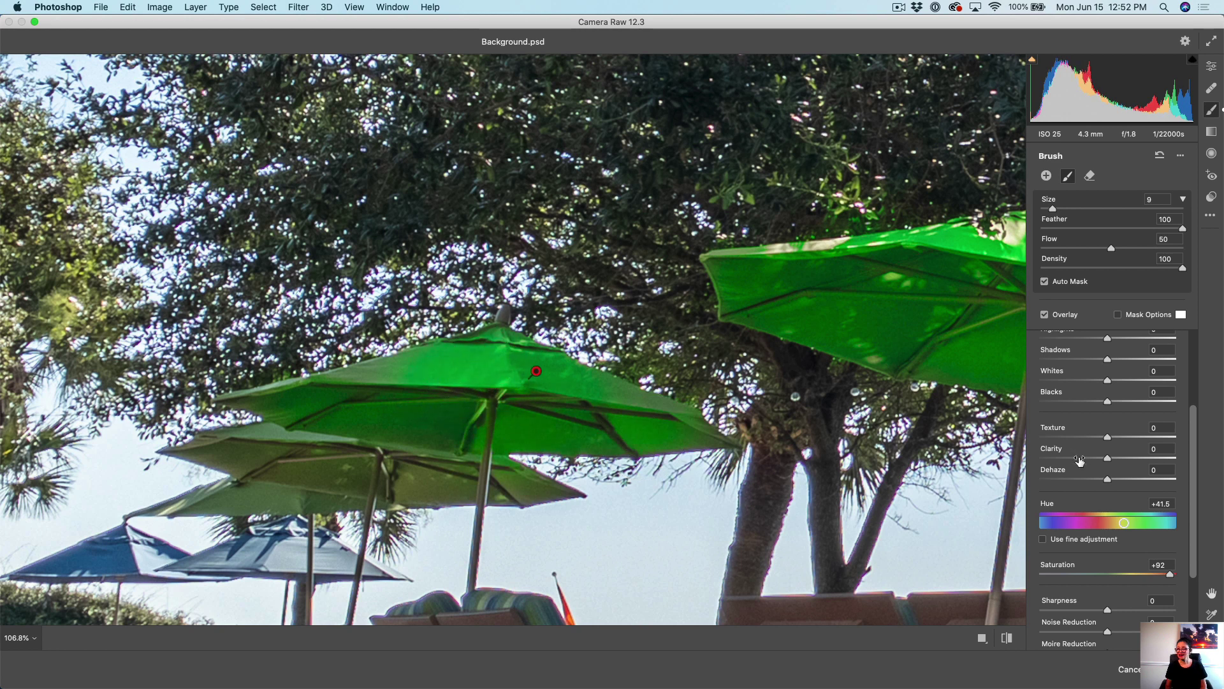
pyautogui.moveTo(1125, 523)
pyautogui.mouseDown()
pyautogui.moveTo(1098, 525)
pyautogui.moveTo(1170, 523)
pyautogui.mouseUp()
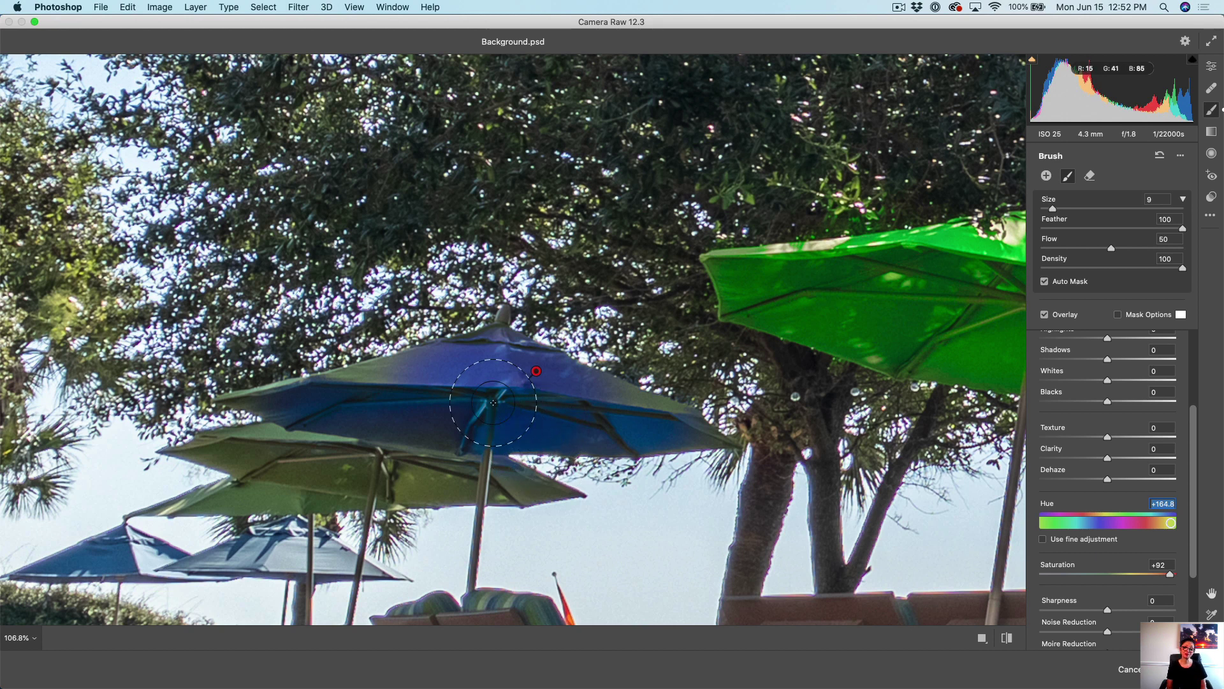
pyautogui.moveTo(493, 403)
pyautogui.mouseDown()
pyautogui.moveTo(377, 366)
pyautogui.moveTo(285, 407)
pyautogui.moveTo(250, 405)
pyautogui.moveTo(477, 375)
pyautogui.moveTo(671, 424)
pyautogui.moveTo(604, 406)
pyautogui.moveTo(624, 406)
pyautogui.moveTo(664, 425)
pyautogui.moveTo(531, 421)
pyautogui.mouseUp()
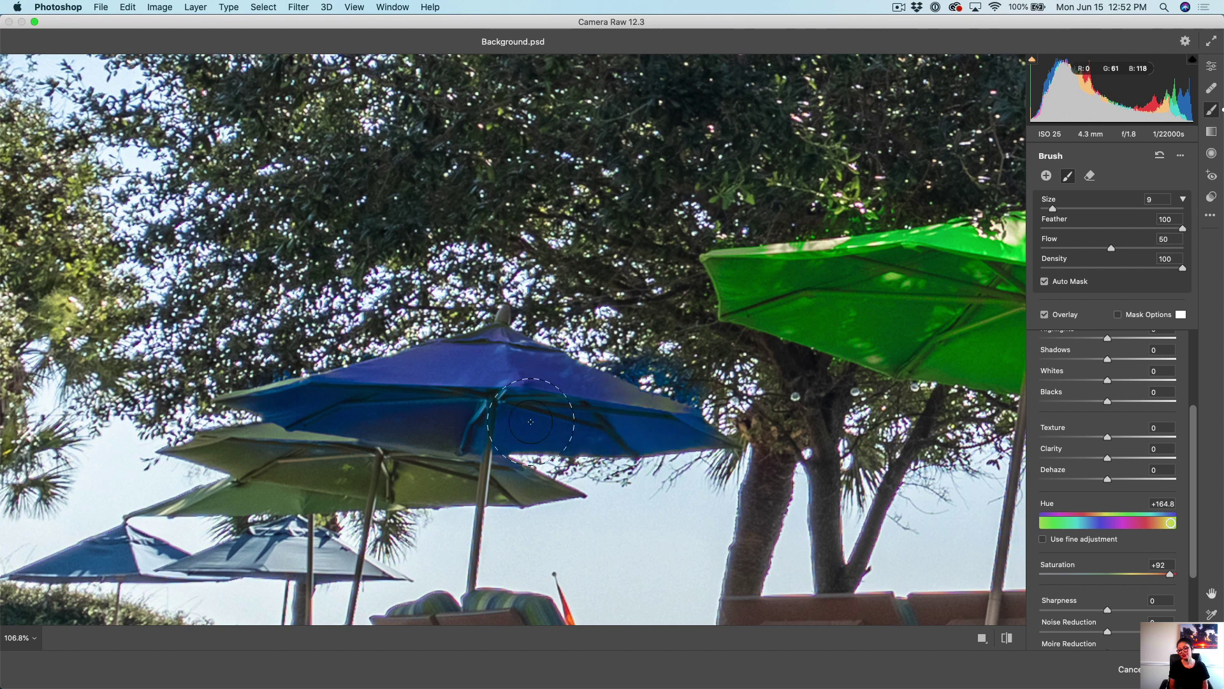
pyautogui.moveTo(436, 394)
pyautogui.mouseDown()
pyautogui.moveTo(656, 420)
pyautogui.moveTo(498, 402)
pyautogui.moveTo(424, 409)
pyautogui.moveTo(471, 400)
pyautogui.moveTo(475, 366)
pyautogui.mouseUp()
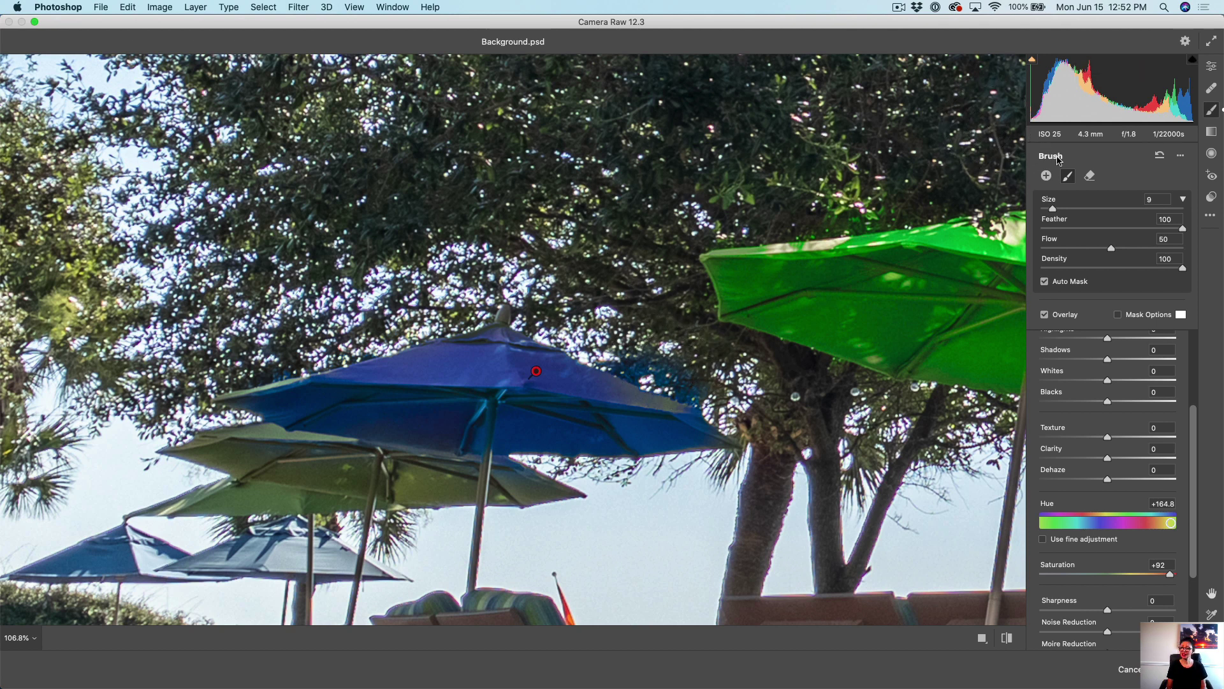
# - Erase the blue spill from the tree leaves beside the third umbrella with a size 4 eraser, and apply the Camera Raw filter
pyautogui.click(1088, 177)
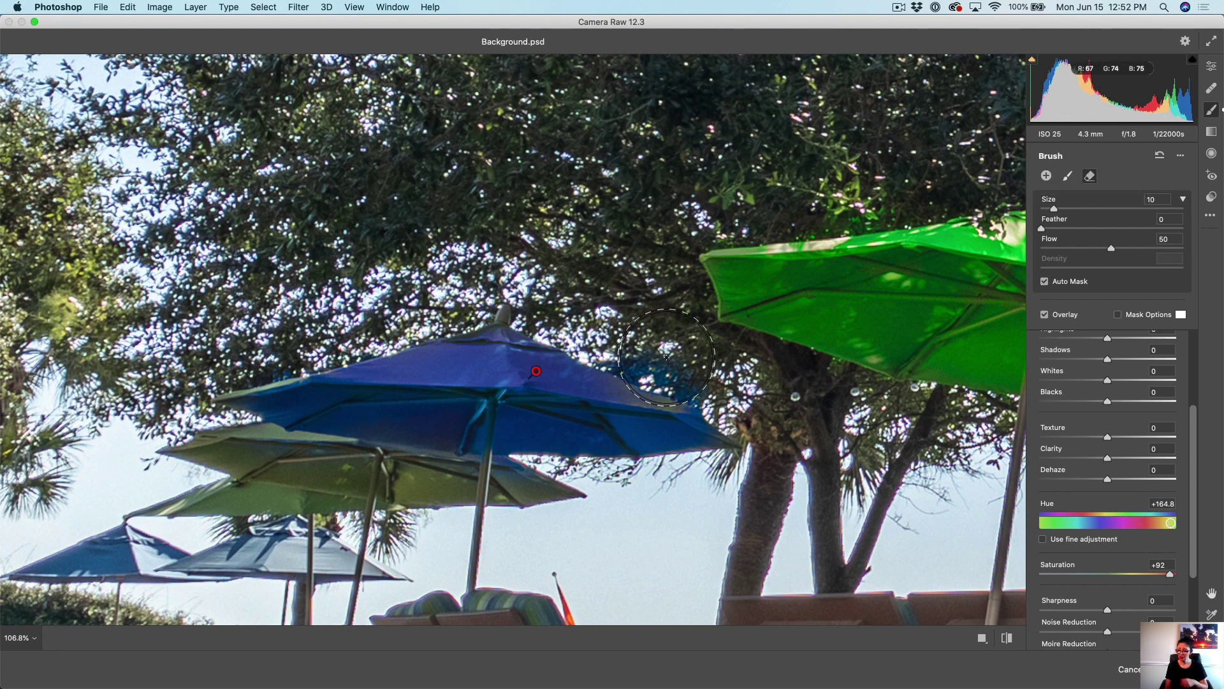
pyautogui.press('[')
pyautogui.press('[')
pyautogui.press('[')
pyautogui.moveTo(645, 355); pyautogui.dragTo(641, 361)
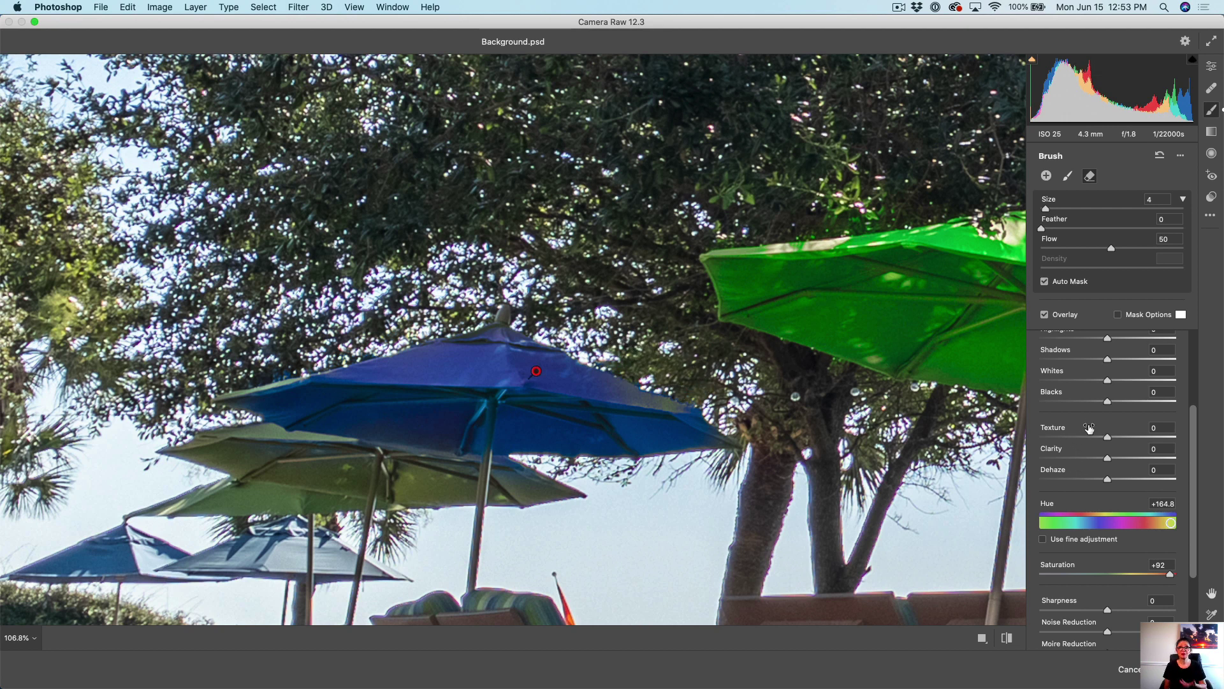
pyautogui.press('Return')
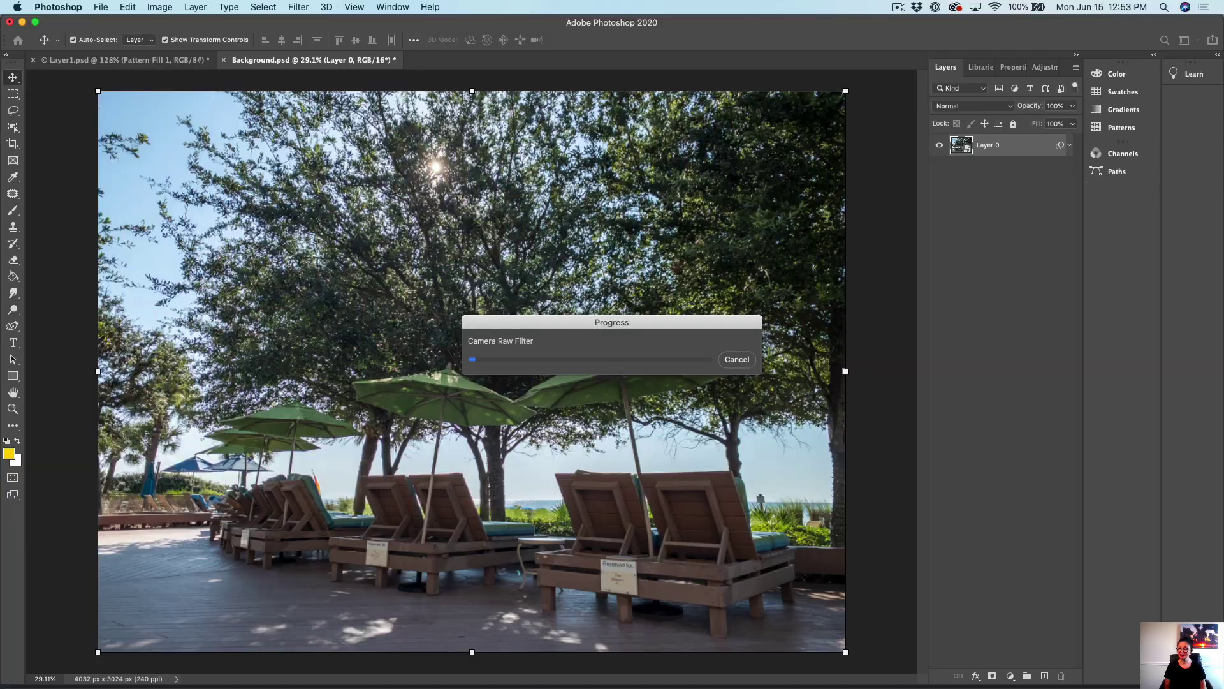